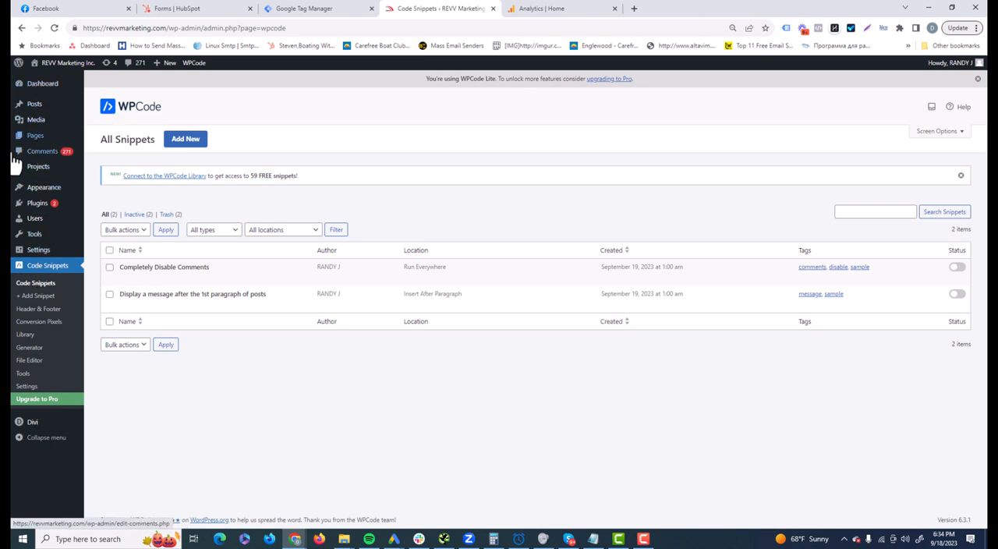
# - Search the installed WordPress plugins for "code" and locate WPCode Lite in the list
pyautogui.click(31, 205)
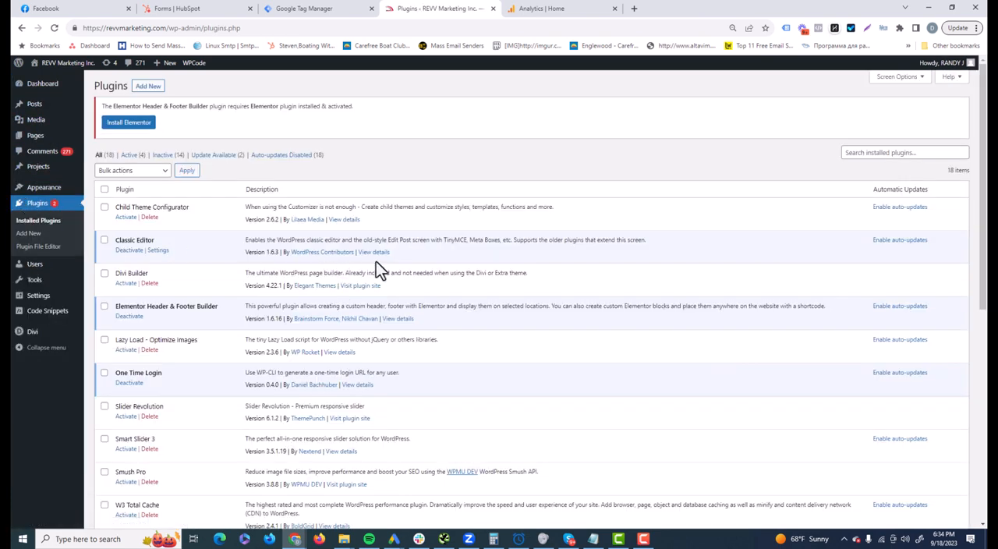
pyautogui.scroll(-2, 483, 265)
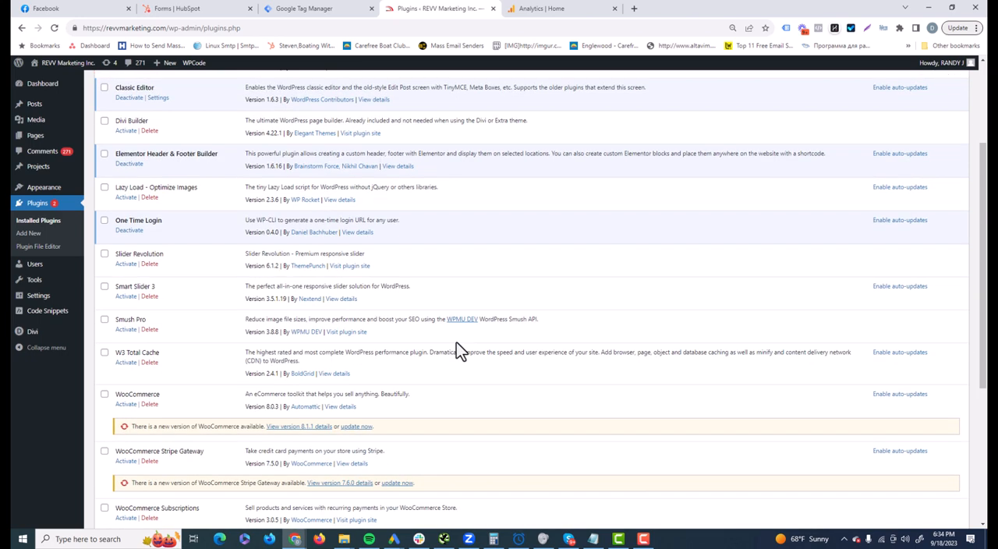
pyautogui.scroll(2, 456, 343)
pyautogui.click(912, 153)
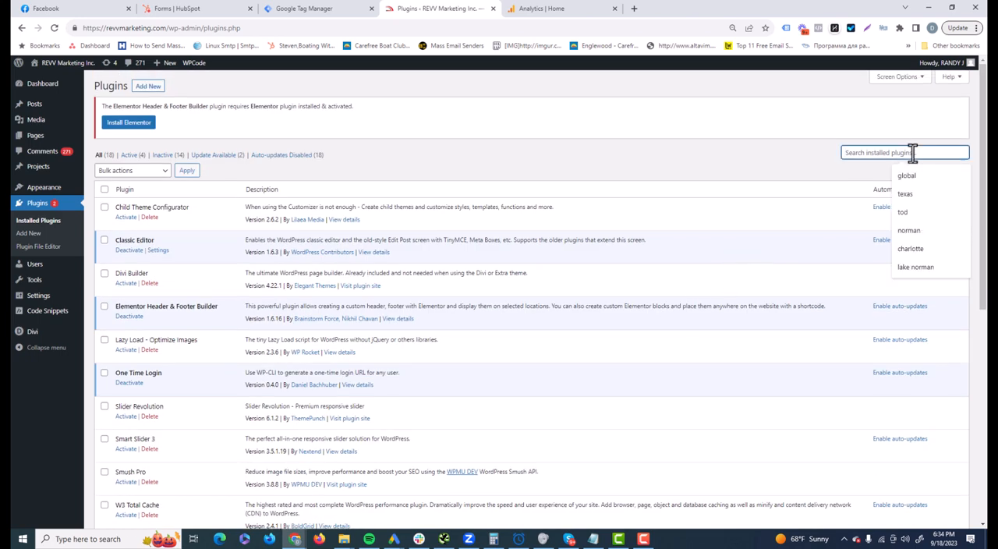
pyautogui.write('code')
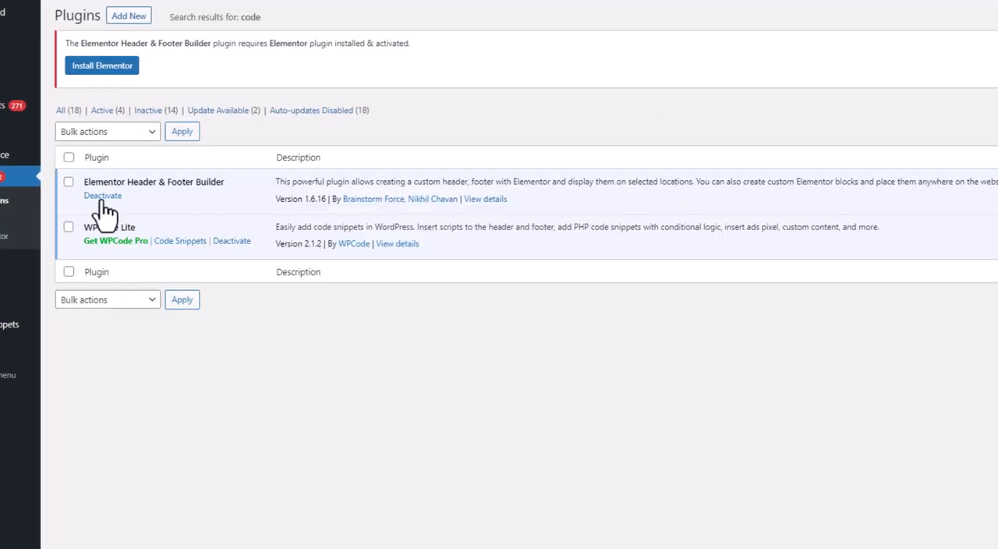
pyautogui.moveTo(84, 228); pyautogui.dragTo(170, 228)
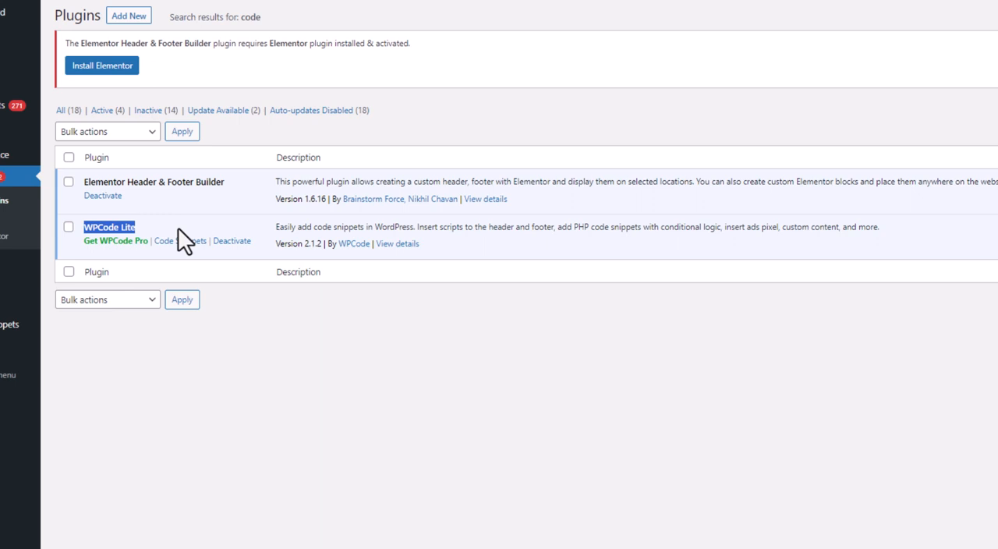
# - Open the global header and footer code settings of the WPCode plugin
pyautogui.moveTo(9, 326)
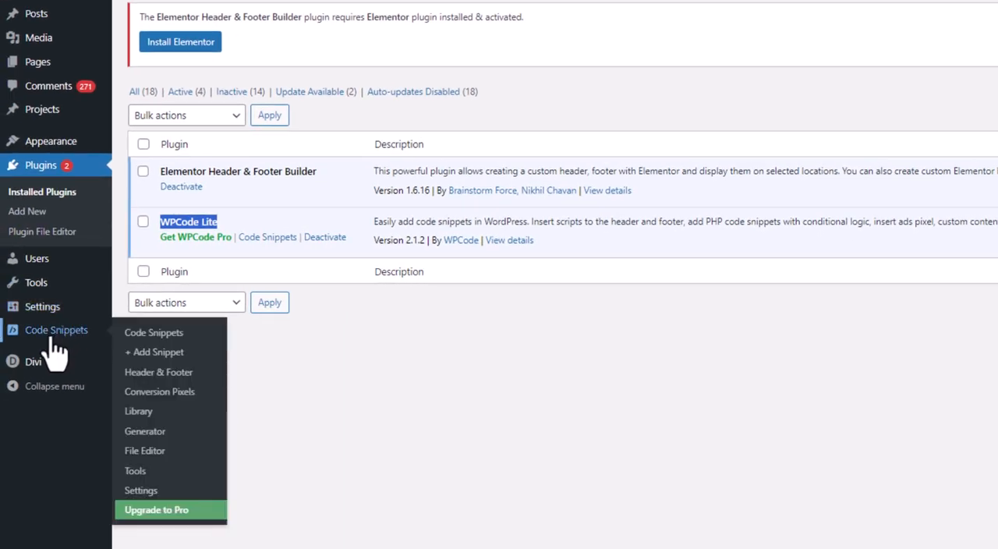
pyautogui.click(54, 341)
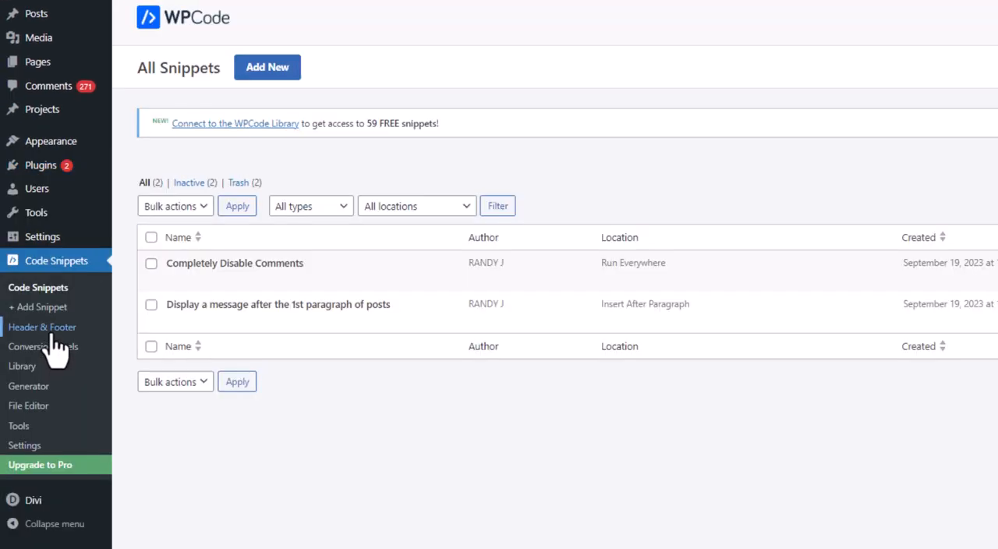
pyautogui.click(48, 330)
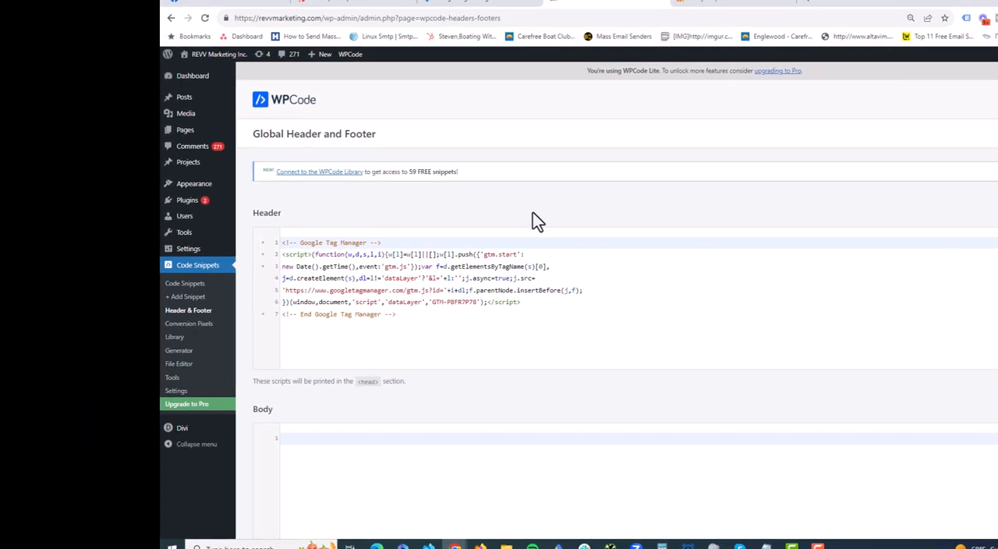
# - Switch to Google Tag Manager, open the container's installation instructions and copy the head code snippet
pyautogui.click(488, 3)
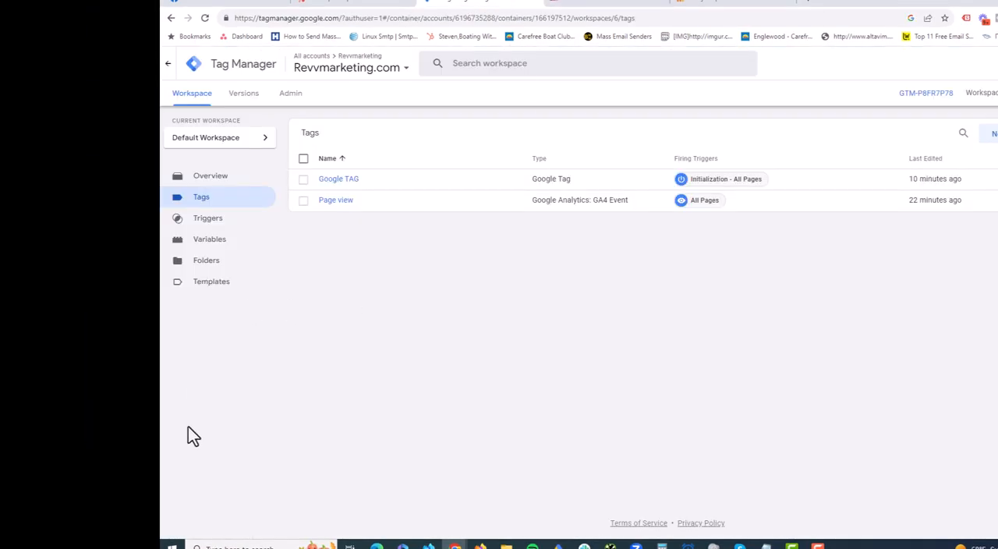
pyautogui.click(287, 97)
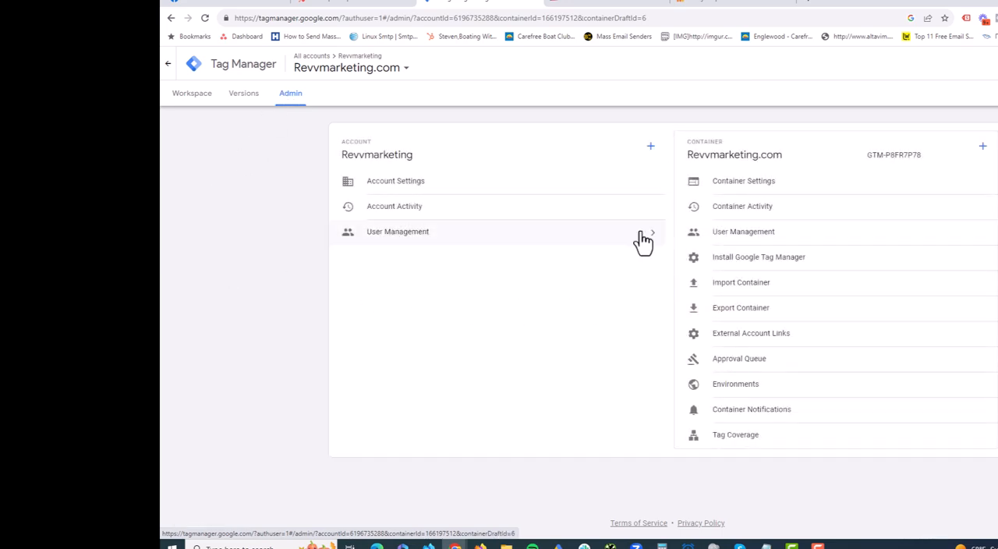
pyautogui.click(753, 262)
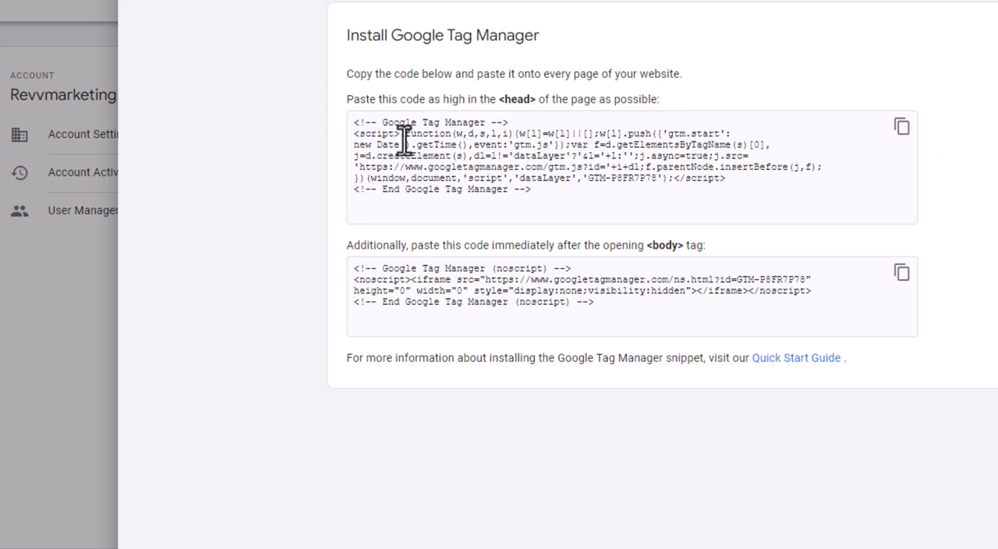
pyautogui.moveTo(534, 188); pyautogui.dragTo(348, 111)
pyautogui.rightClick(402, 159)
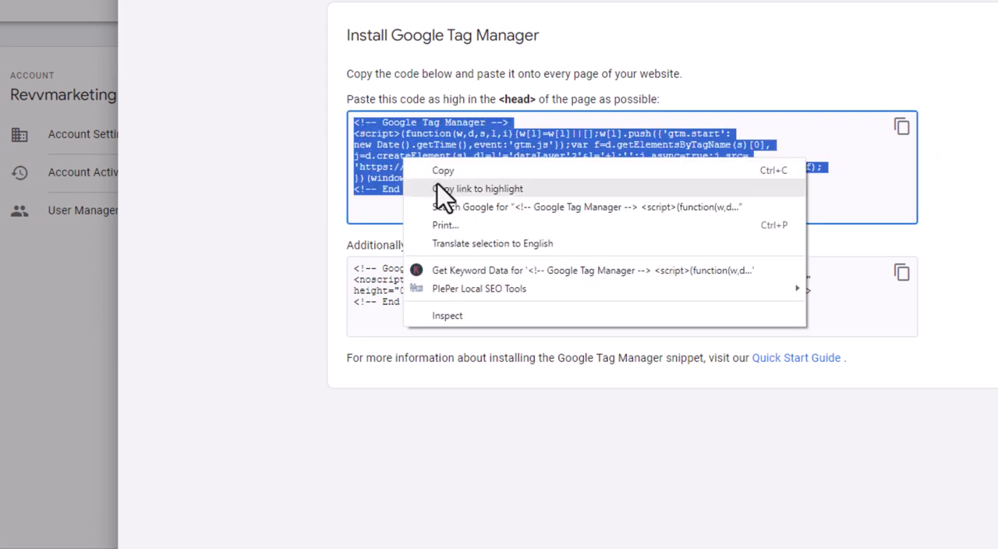
pyautogui.click(442, 171)
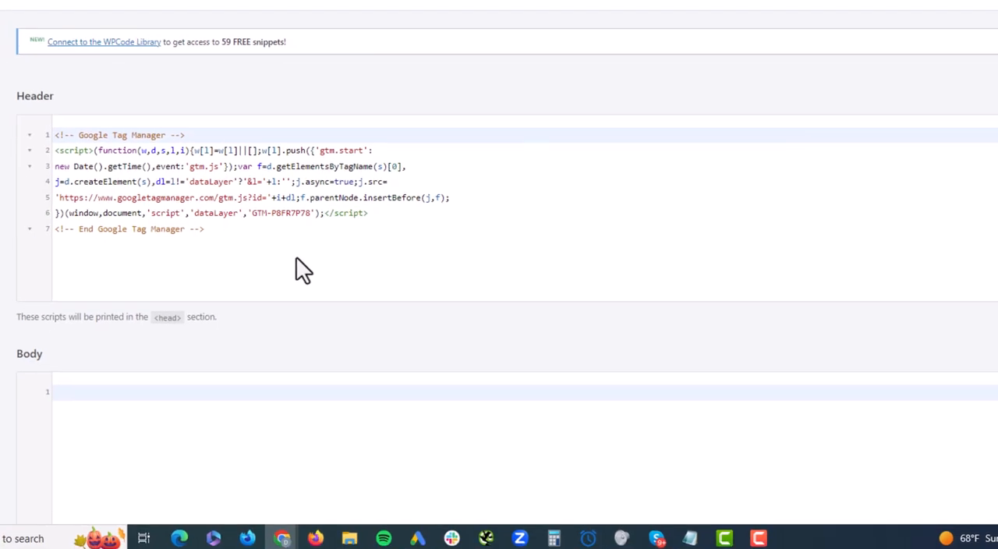
# - Switch to WordPress and select the whole Google Tag Manager script in WPCode's Header code
pyautogui.moveTo(296, 265); pyautogui.dragTo(26, 142)
pyautogui.rightClick(103, 142)
pyautogui.click(114, 192)
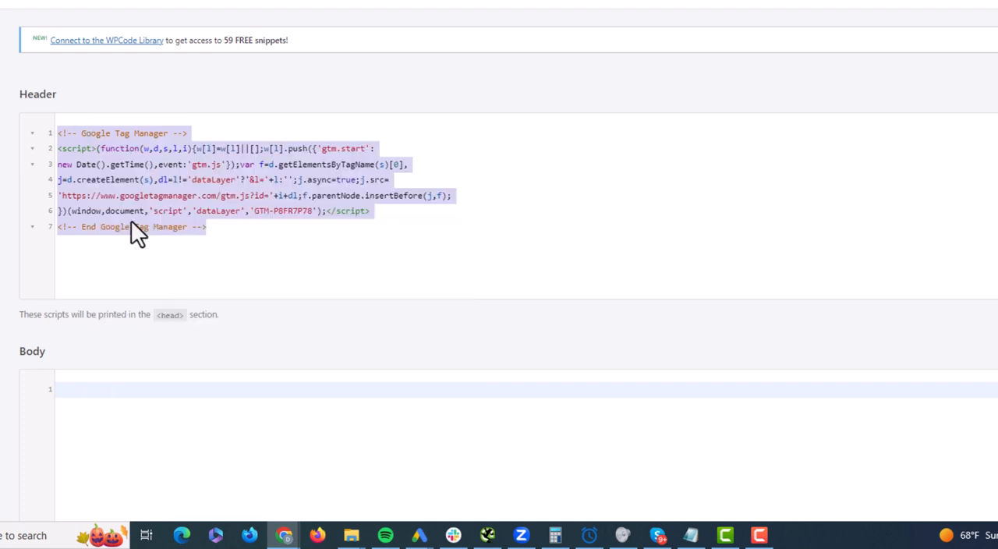
# - Switch back to Google Tag Manager and copy the noscript snippet meant for after the opening body tag
pyautogui.click(378, 248)
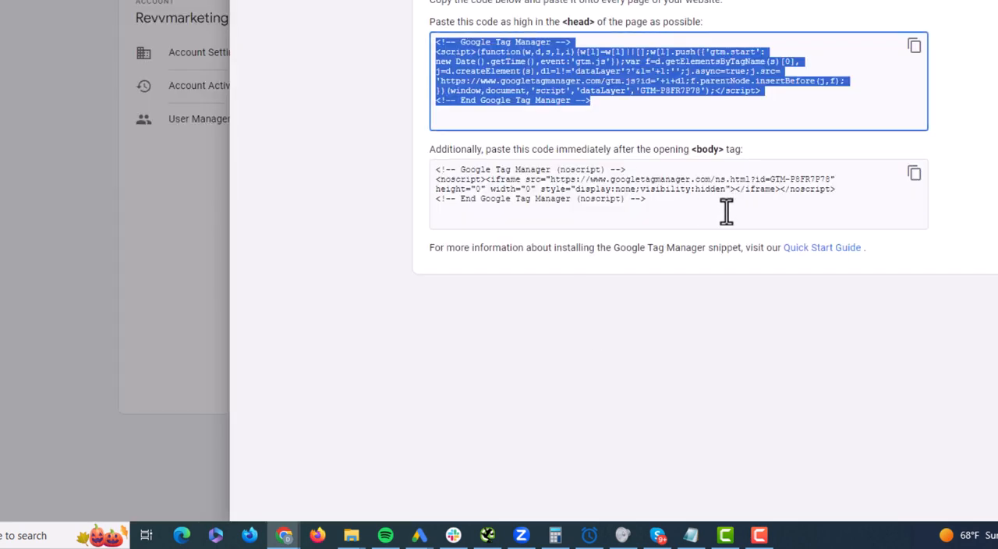
pyautogui.moveTo(726, 212); pyautogui.dragTo(365, 150)
pyautogui.rightClick(550, 207)
pyautogui.click(584, 217)
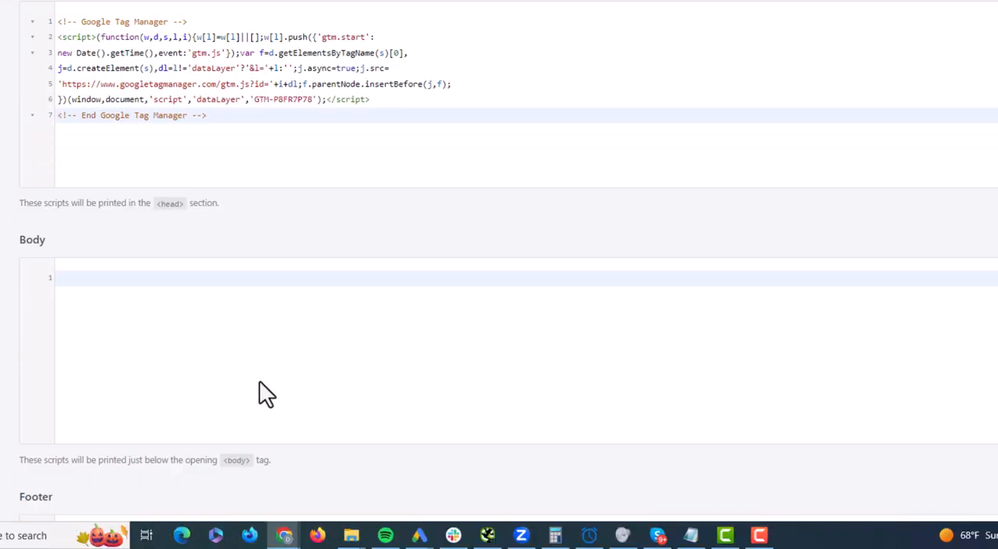
# - Switch to WordPress and check the Google Tag Manager noscript snippet in WPCode's Footer code
pyautogui.scroll(-3, 265, 393)
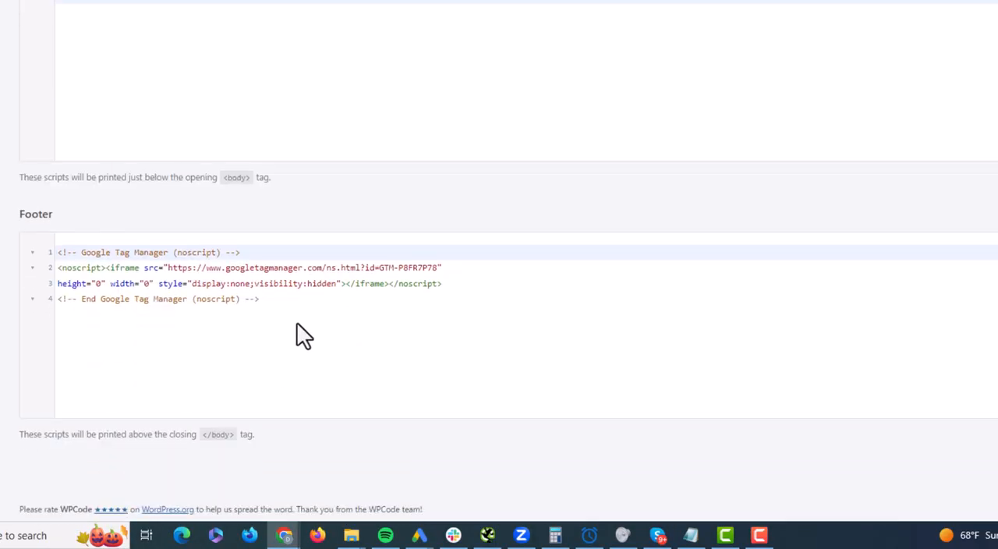
pyautogui.moveTo(301, 334); pyautogui.dragTo(7, 210)
pyautogui.click(331, 401)
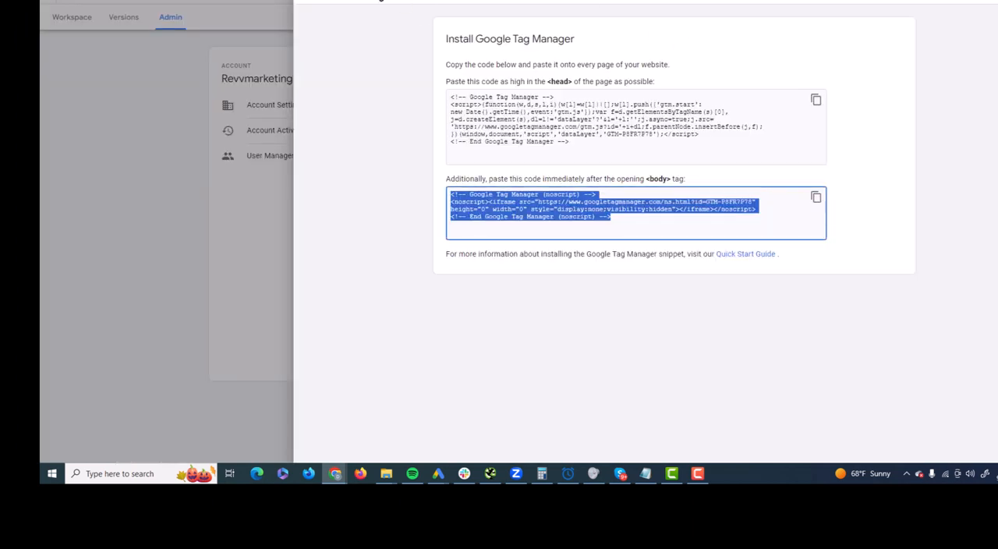
# - Close the Tag Manager installation instructions and review which built-in variables are enabled in the workspace
pyautogui.click(319, 4)
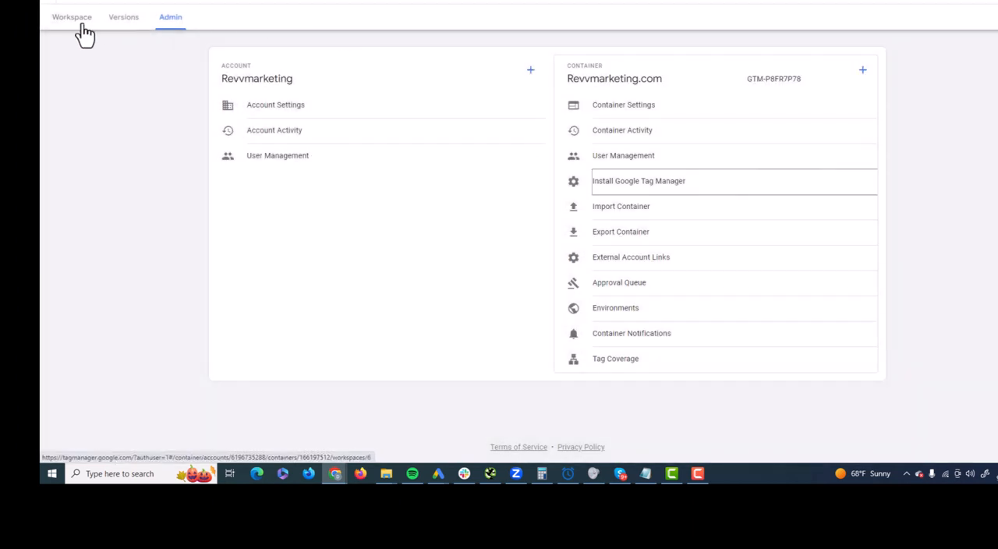
pyautogui.click(84, 35)
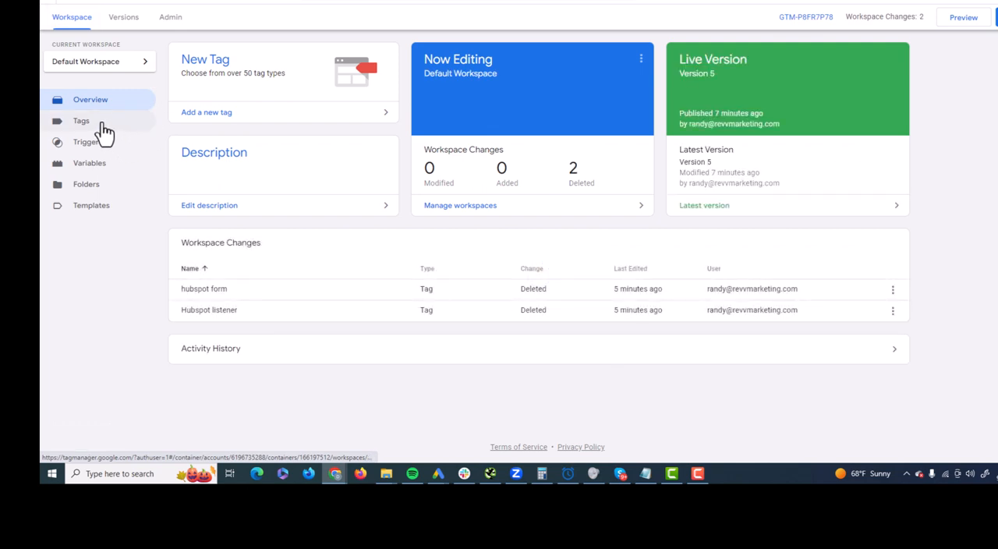
pyautogui.click(95, 166)
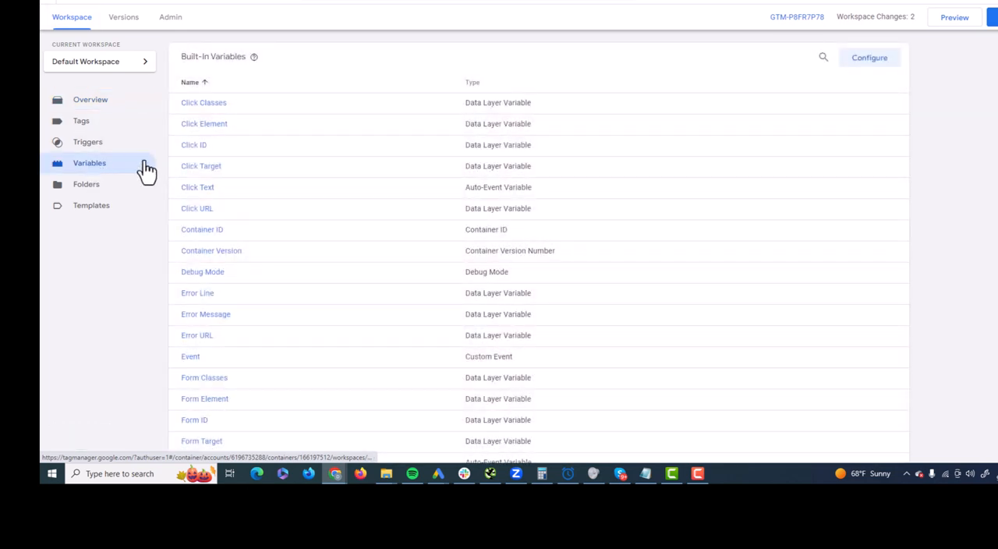
pyautogui.click(883, 61)
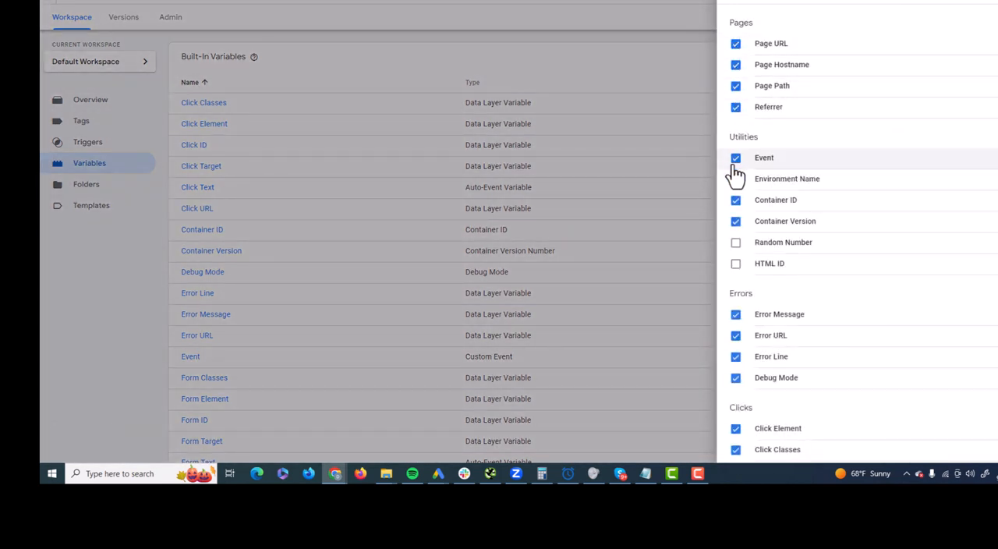
pyautogui.scroll(-4, 735, 215)
pyautogui.scroll(-3, 735, 233)
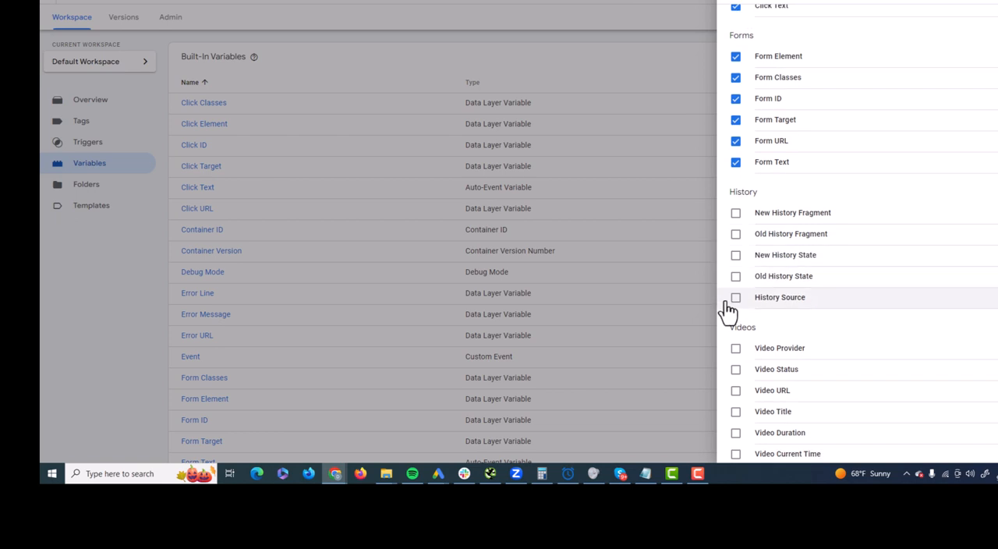
pyautogui.scroll(6, 729, 304)
pyautogui.click(737, 8)
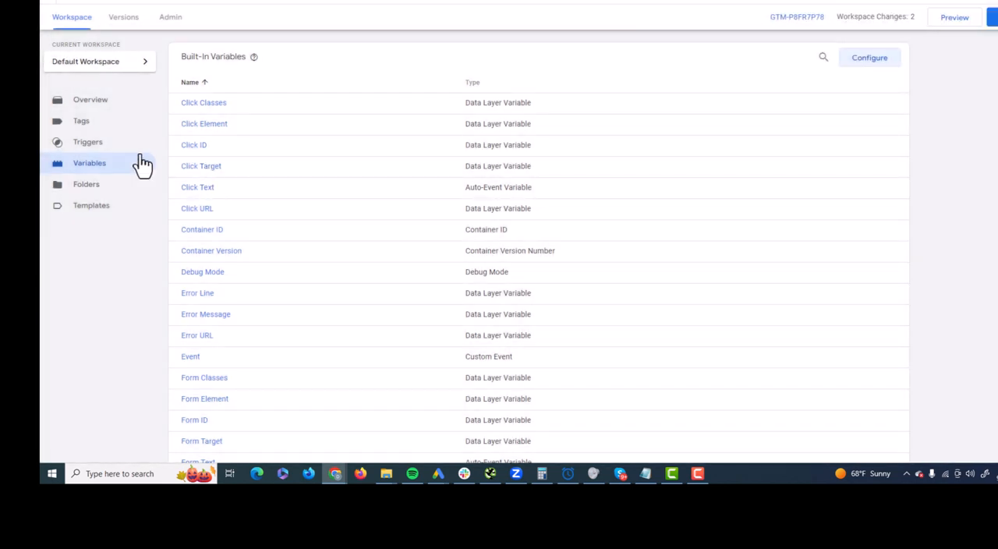
# - Look over the workspace's existing triggers, its overview and its list of tags
pyautogui.click(87, 142)
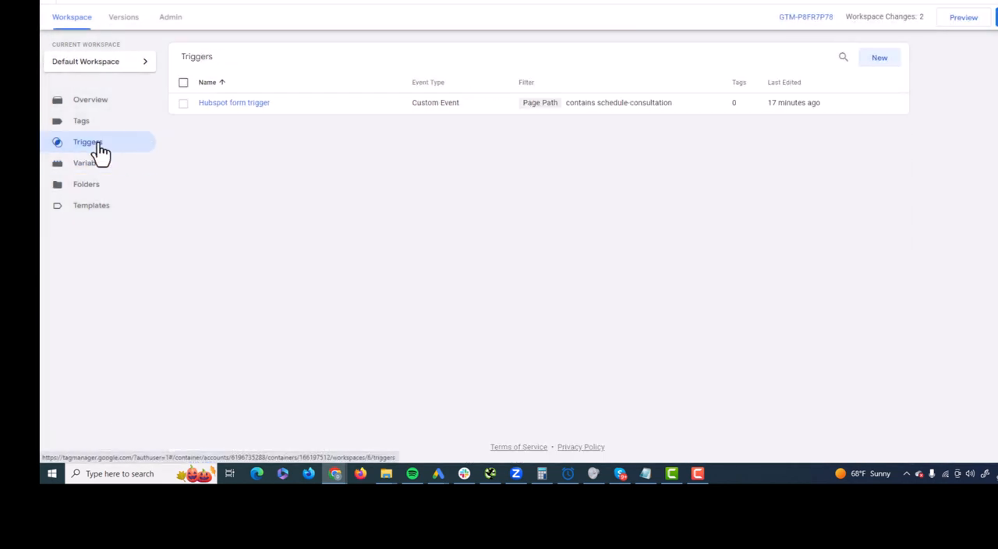
pyautogui.click(99, 103)
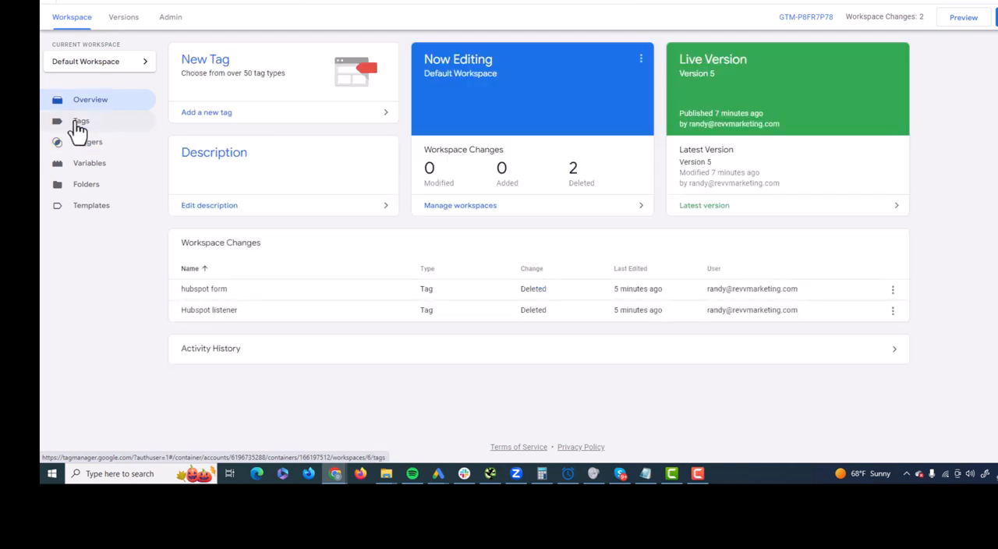
pyautogui.click(79, 125)
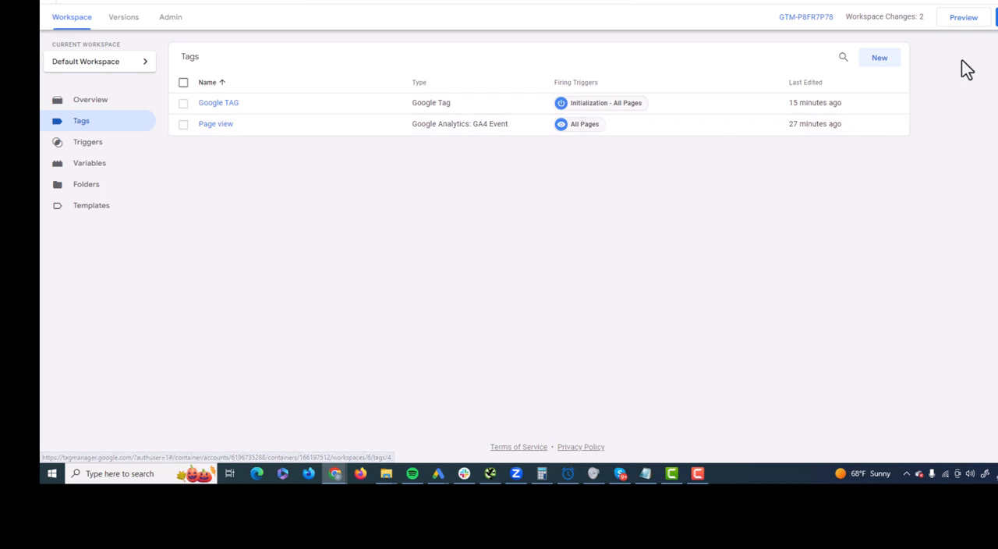
# - Create a Custom HTML tag named Hubspot listener and paste the HubSpot form event listener script into it
pyautogui.click(879, 60)
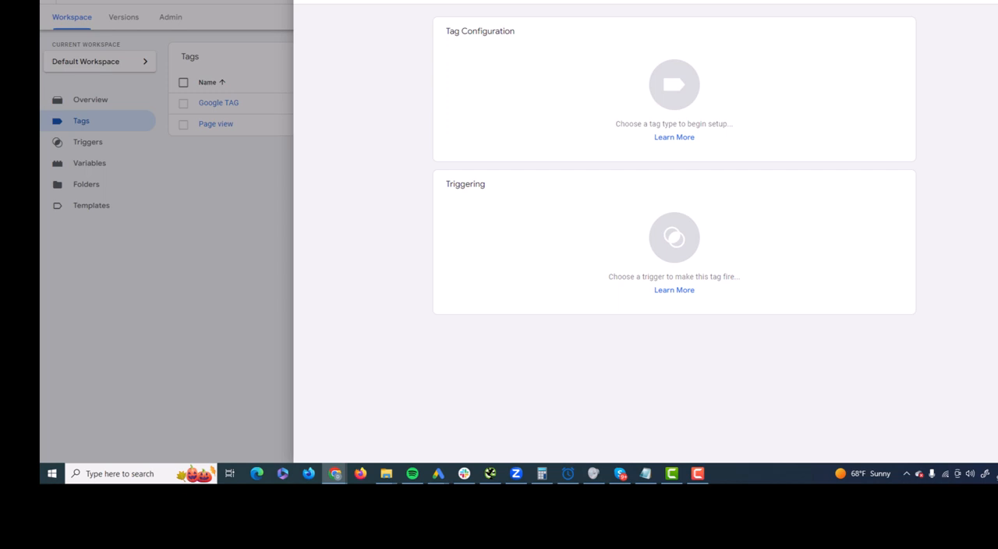
pyautogui.click(646, 93)
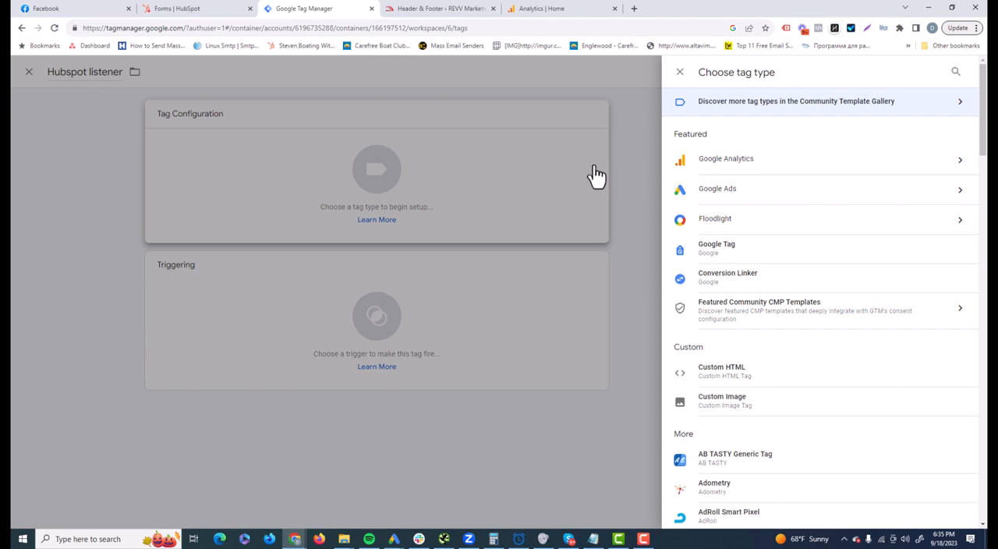
pyautogui.click(736, 381)
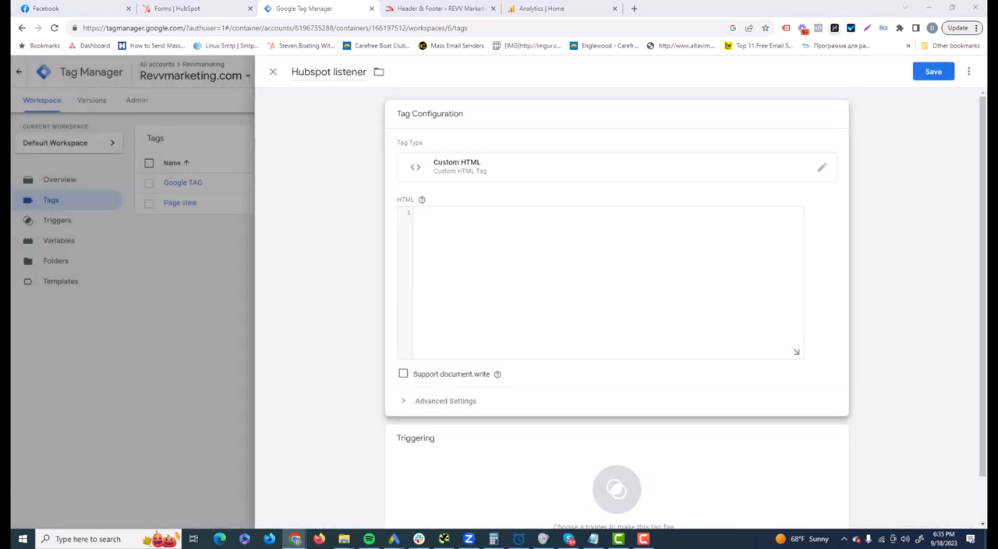
pyautogui.click(434, 243)
pyautogui.hotkey('ctrl', 'v')
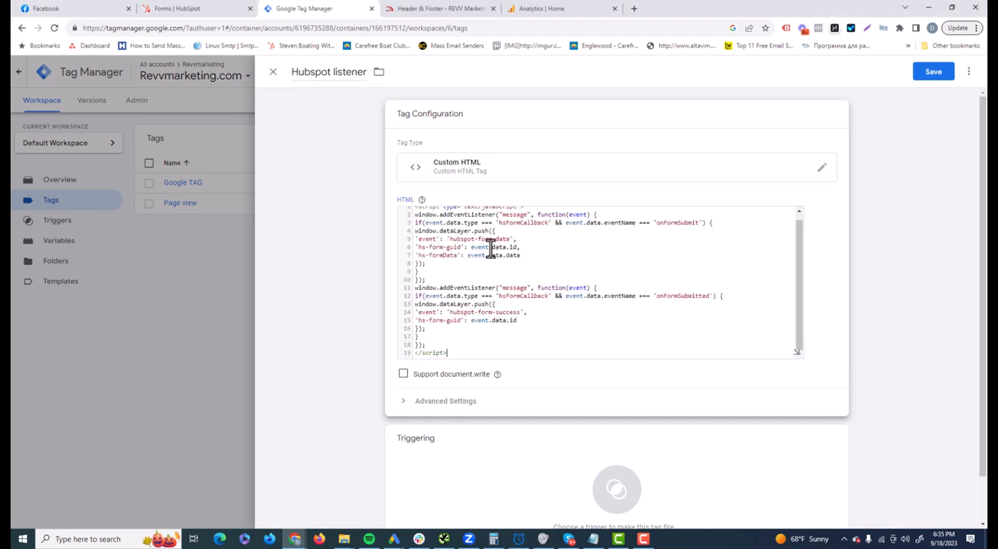
# - Assign the existing Hubspot form trigger as the firing trigger of the Hubspot listener tag
pyautogui.click(315, 289)
pyautogui.click(635, 418)
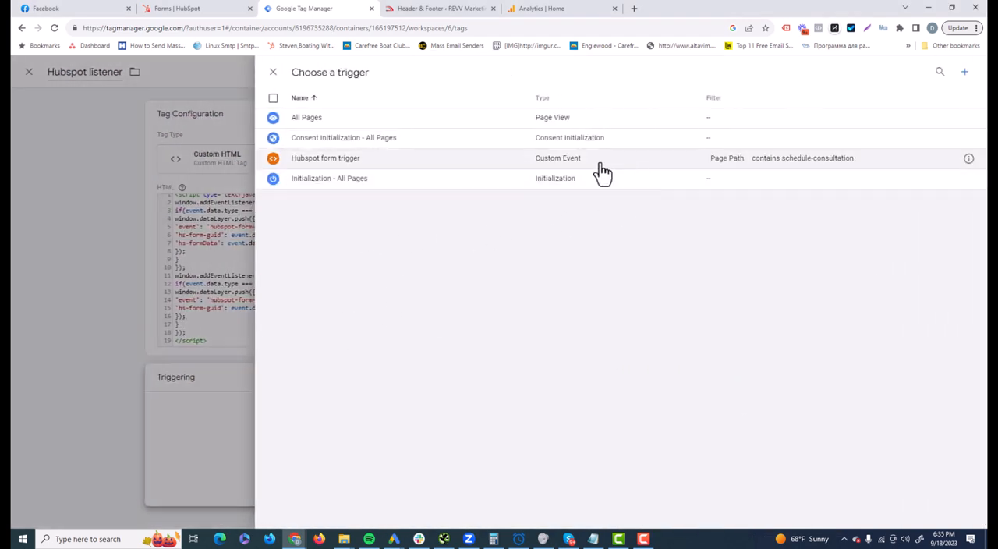
pyautogui.click(439, 171)
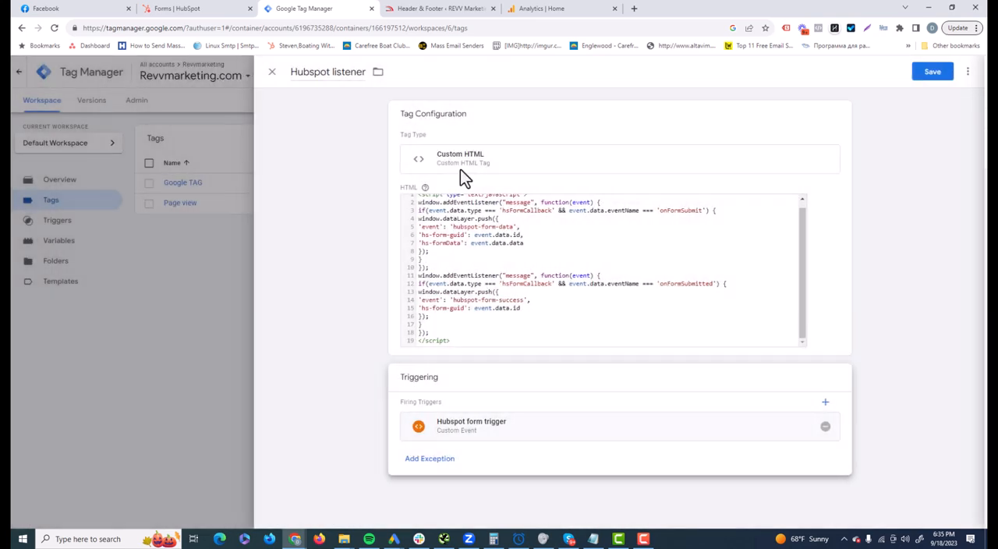
# - Open the Hubspot form trigger's configuration and examine its event name and firing conditions
pyautogui.click(499, 435)
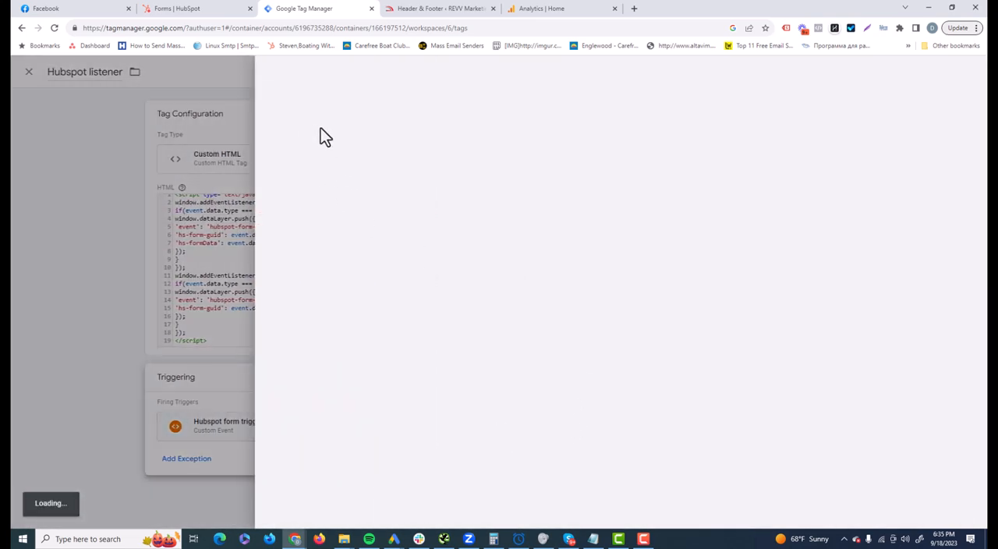
pyautogui.click(465, 161)
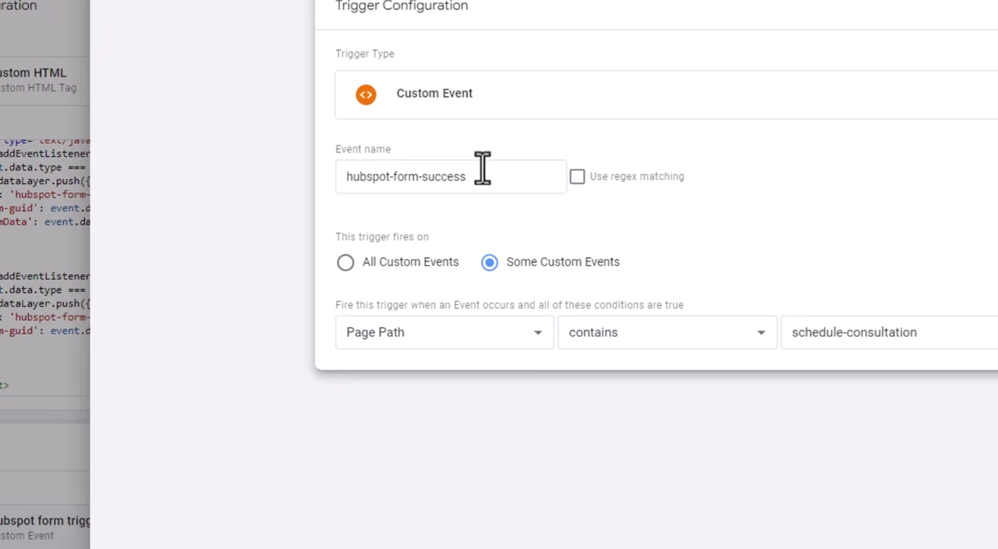
pyautogui.moveTo(487, 172); pyautogui.dragTo(338, 190)
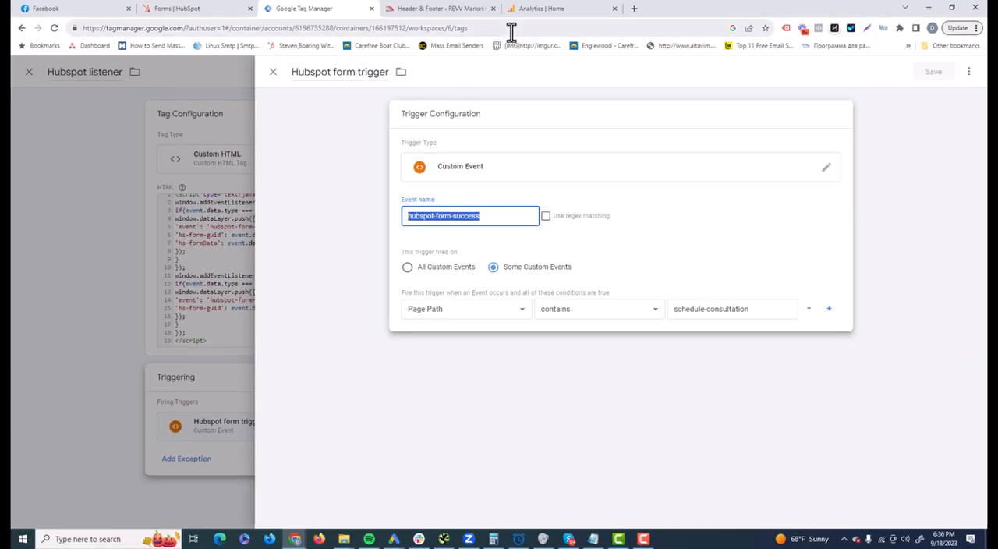
# - Open the live REVV Marketing site in a new tab and check the URL path of its Schedule Consultation page
pyautogui.click(470, 10)
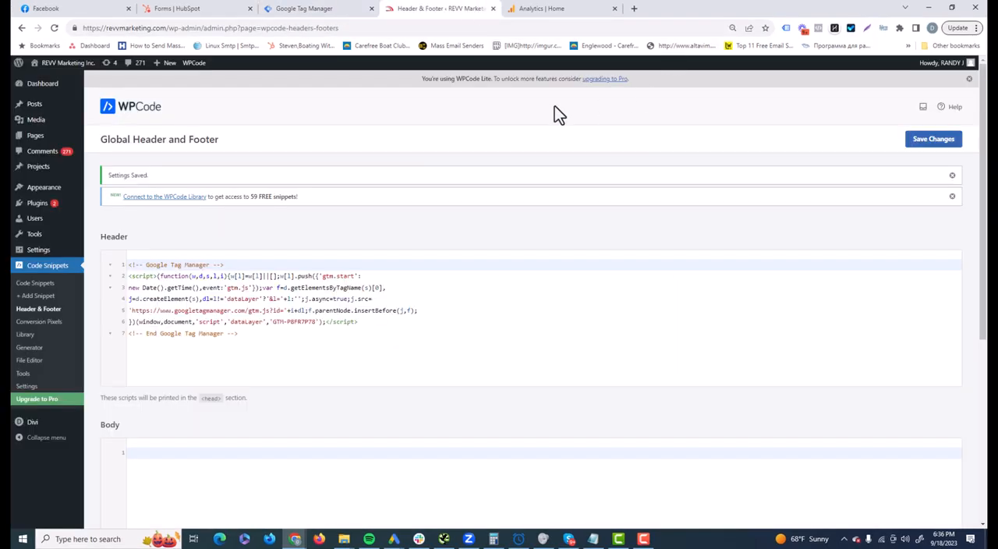
pyautogui.moveTo(69, 66)
pyautogui.rightClick(62, 82)
pyautogui.click(93, 91)
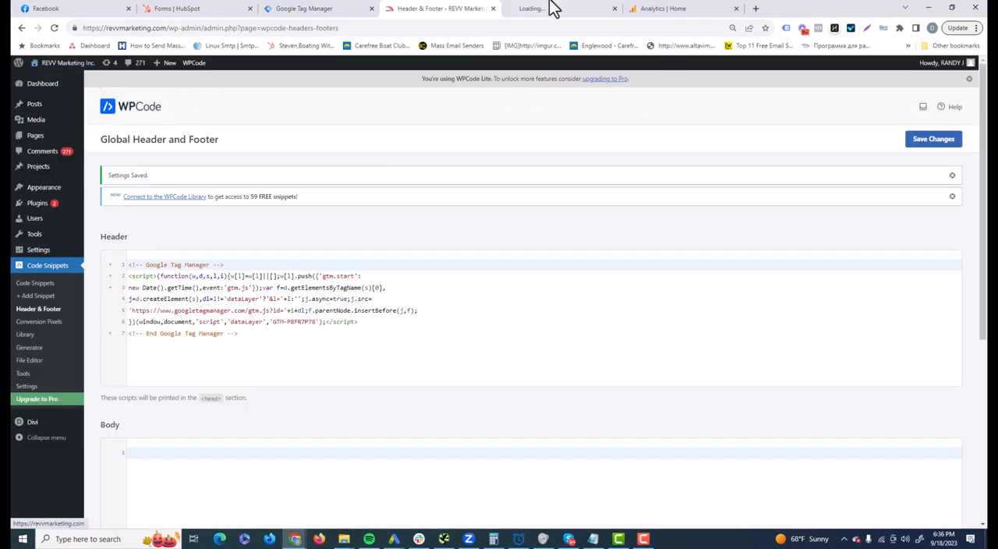
pyautogui.click(662, 9)
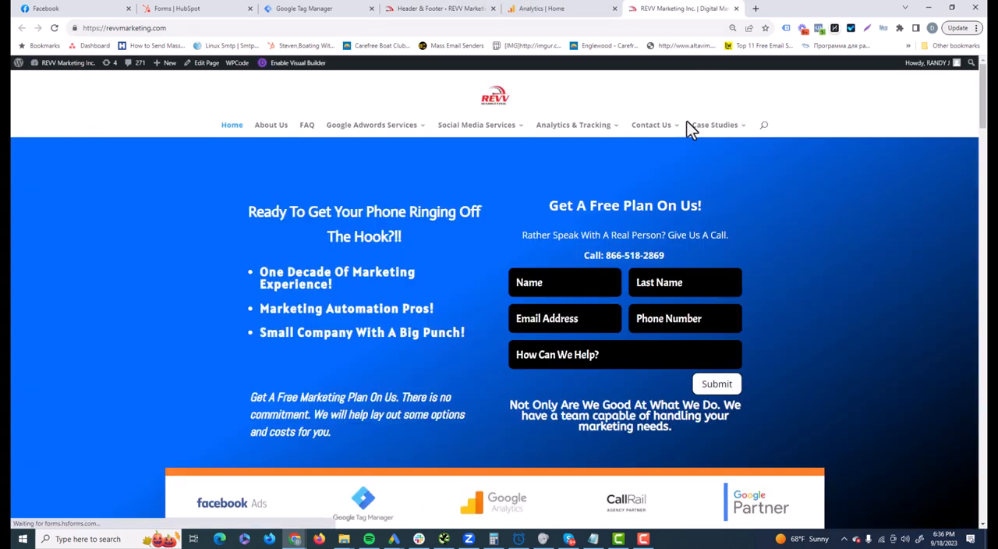
pyautogui.moveTo(716, 129)
pyautogui.moveTo(653, 141)
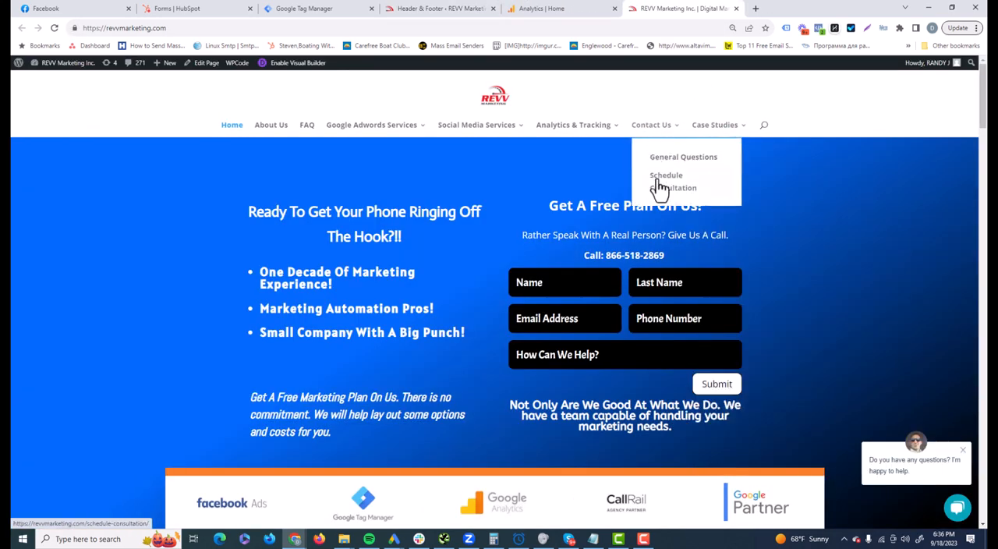
pyautogui.click(655, 169)
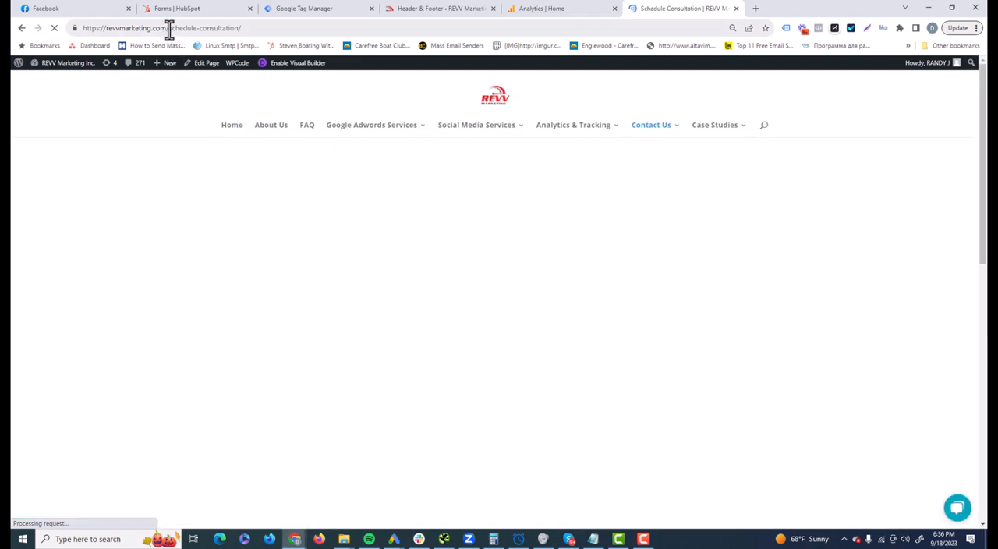
pyautogui.moveTo(166, 28)
pyautogui.mouseDown()
pyautogui.moveTo(235, 29)
pyautogui.moveTo(171, 28)
pyautogui.mouseUp()
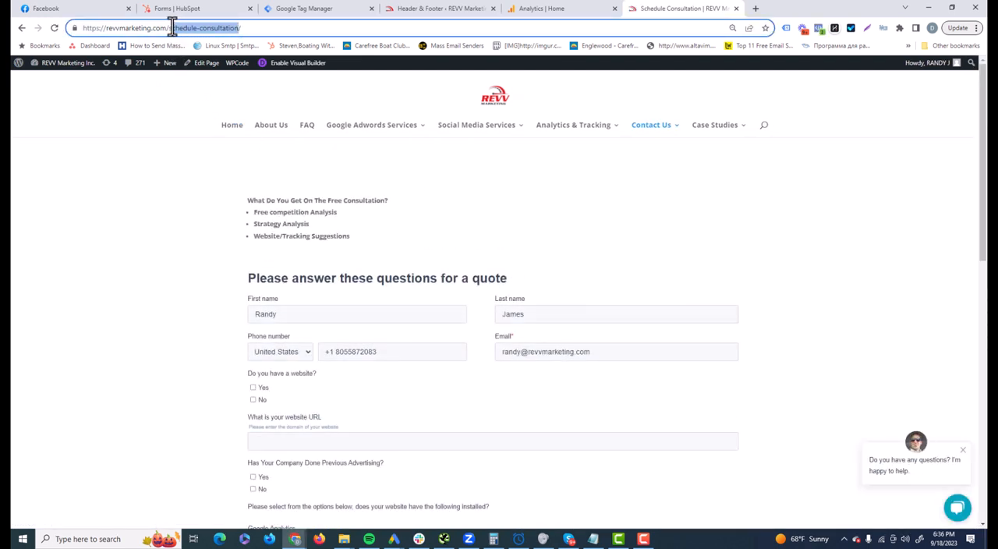
# - Check the Hubspot form trigger's Page Path condition against the consultation page's path, then close the trigger and save the Hubspot listener tag
pyautogui.click(303, 7)
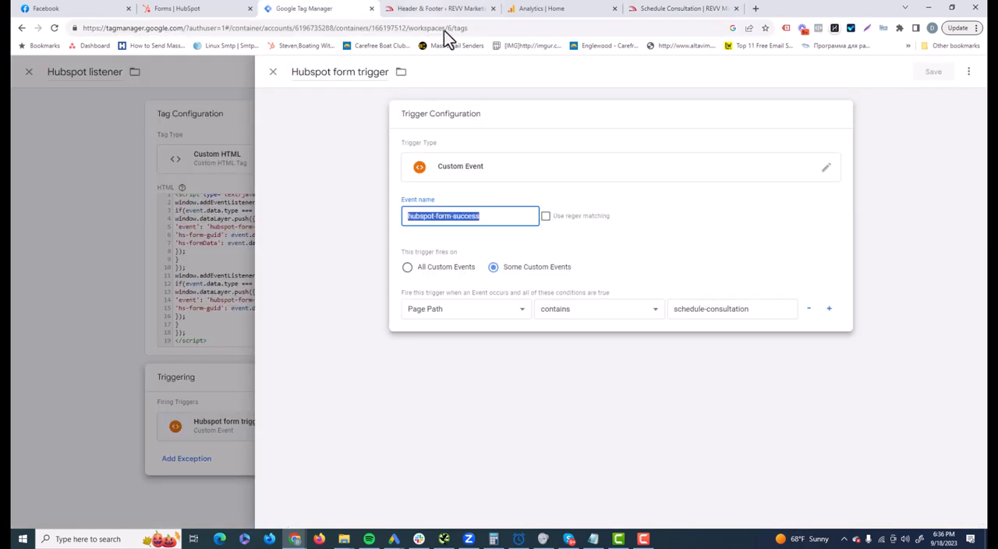
pyautogui.moveTo(761, 311); pyautogui.dragTo(671, 313)
pyautogui.tripleClick(712, 309)
pyautogui.click(765, 249)
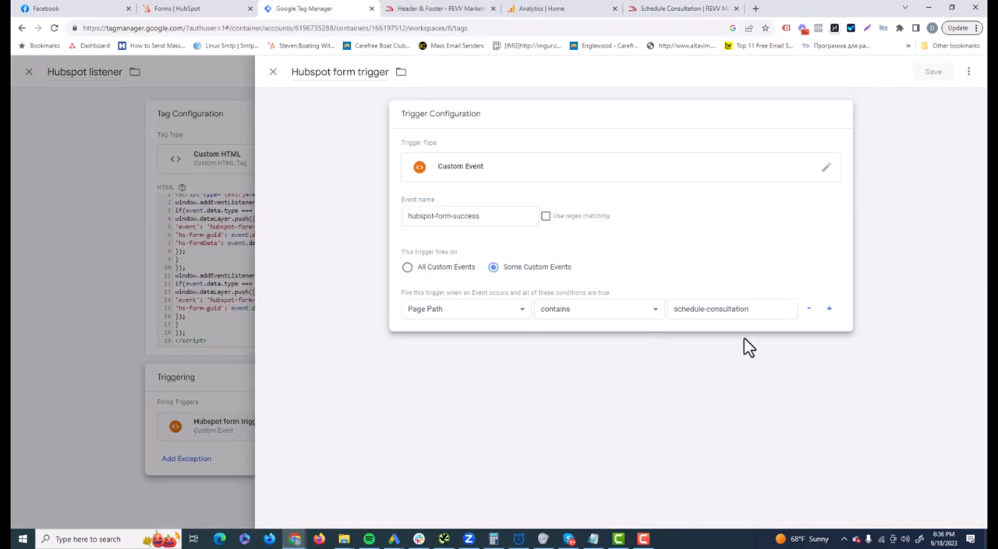
pyautogui.click(272, 72)
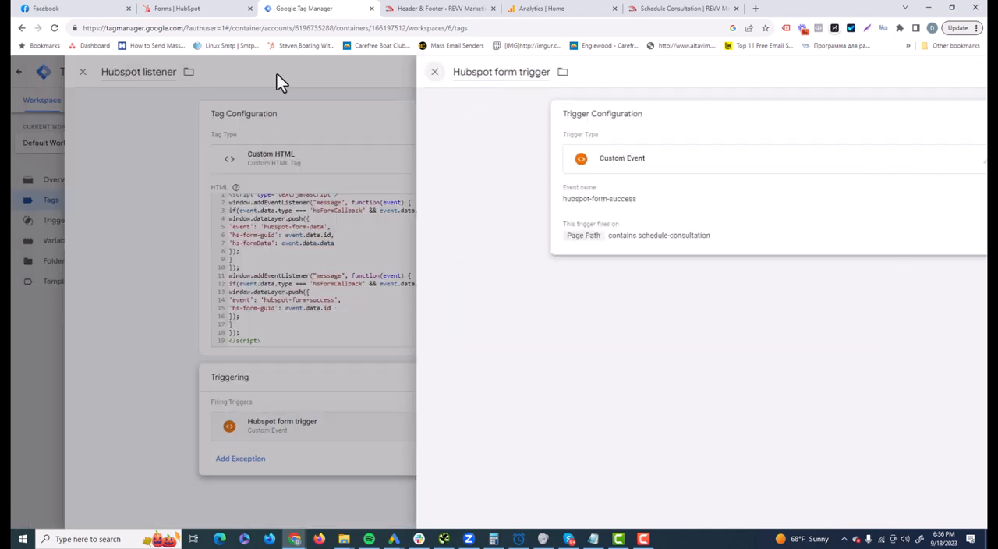
pyautogui.click(932, 72)
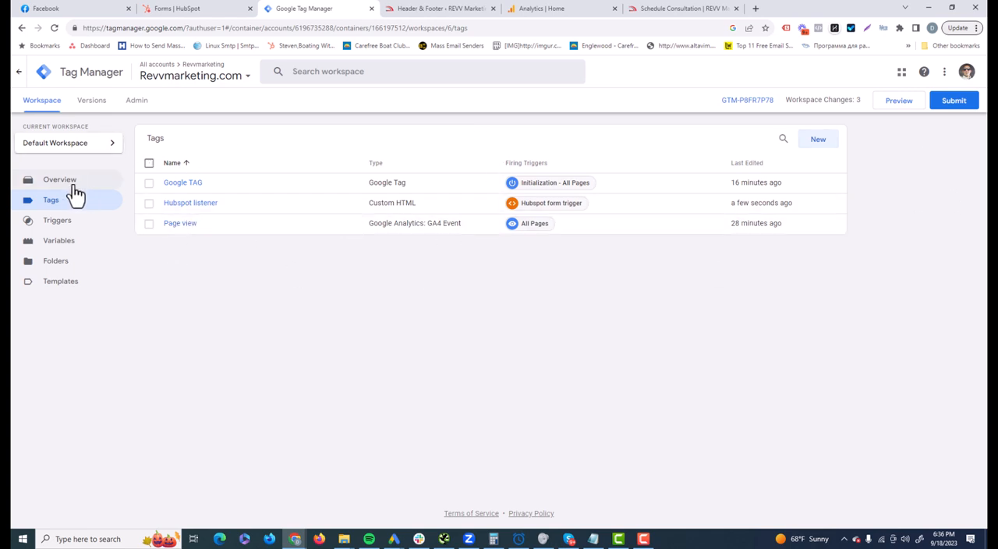
# - Create a new tag named Hubspot form submission with the tag type Google Analytics: GA4 Event
pyautogui.click(816, 142)
pyautogui.doubleClick(322, 72)
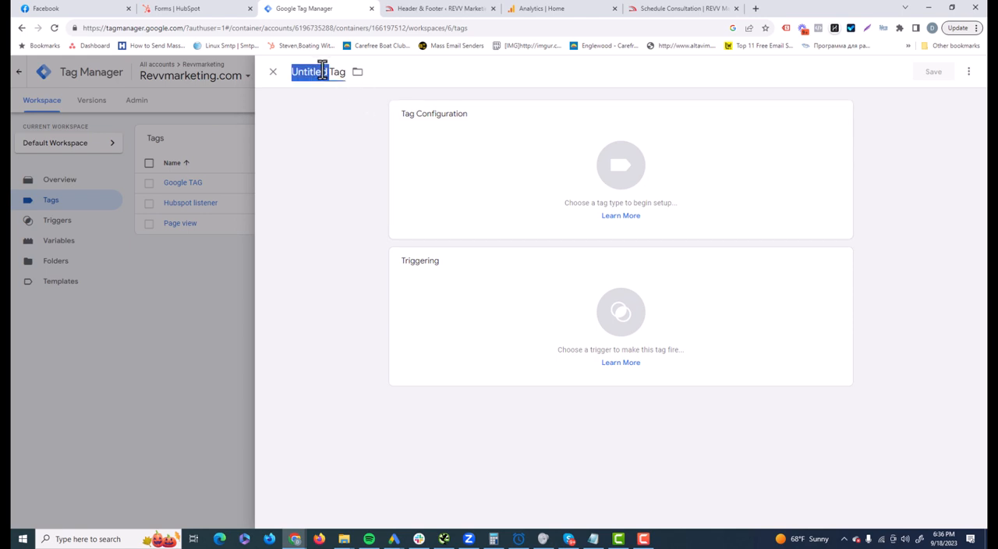
pyautogui.write('Hubspot')
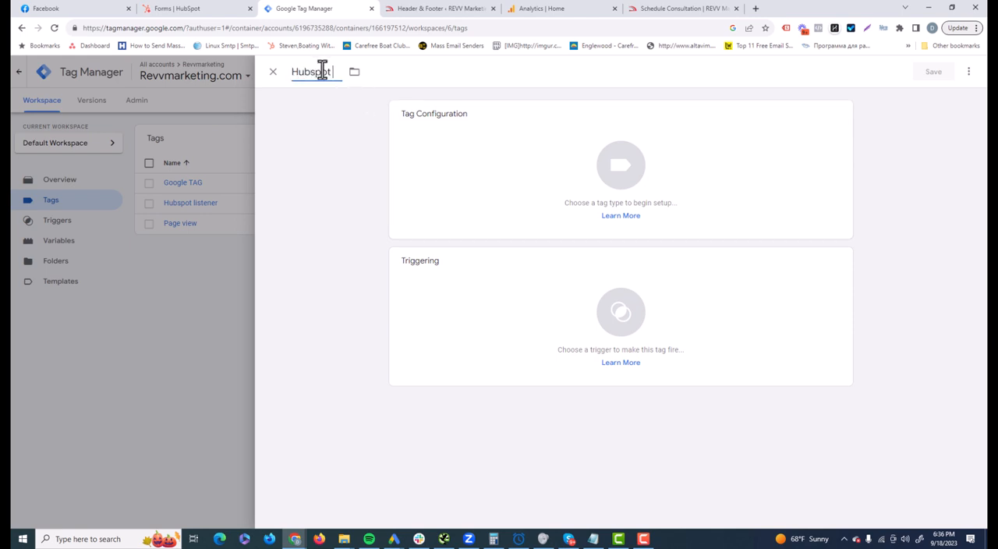
pyautogui.write(' form submission')
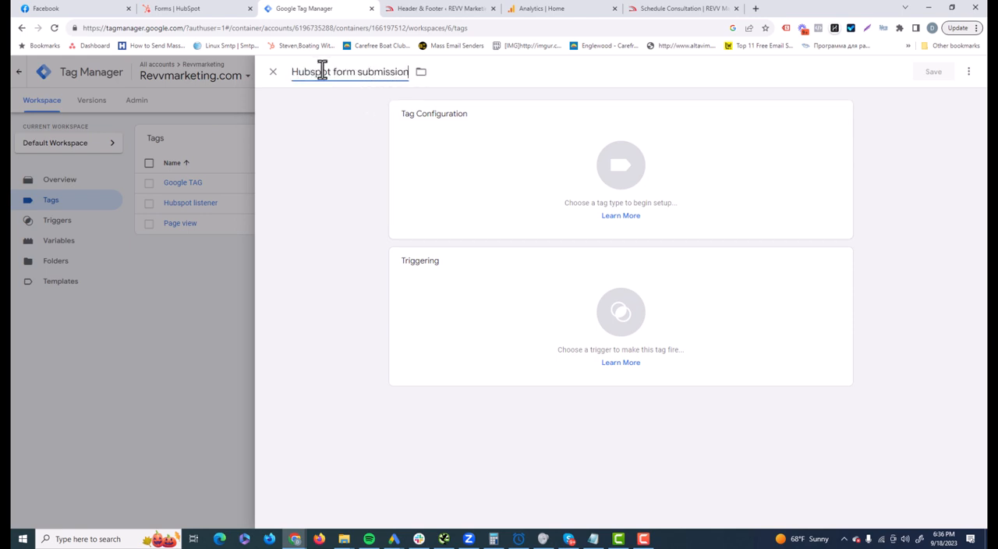
pyautogui.click(585, 190)
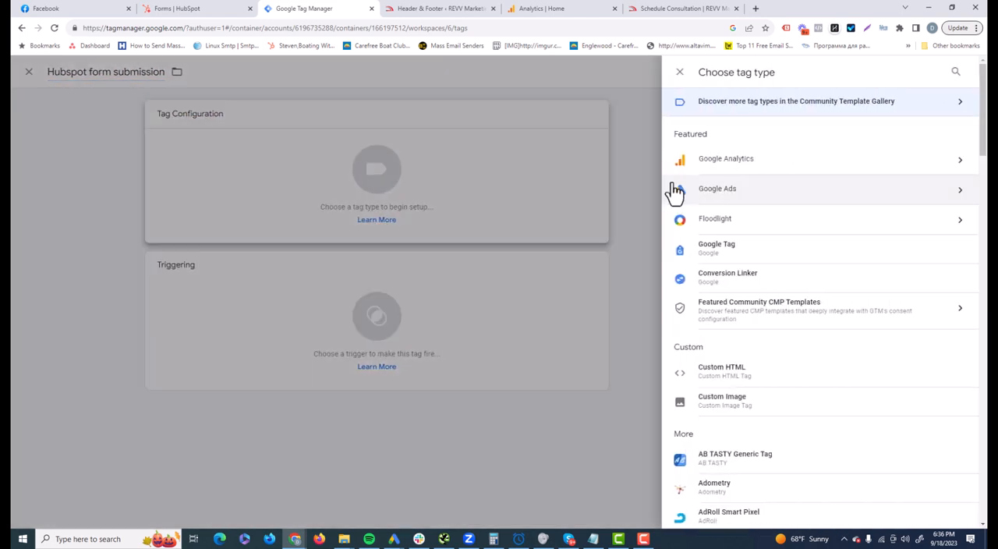
pyautogui.click(737, 166)
pyautogui.click(739, 171)
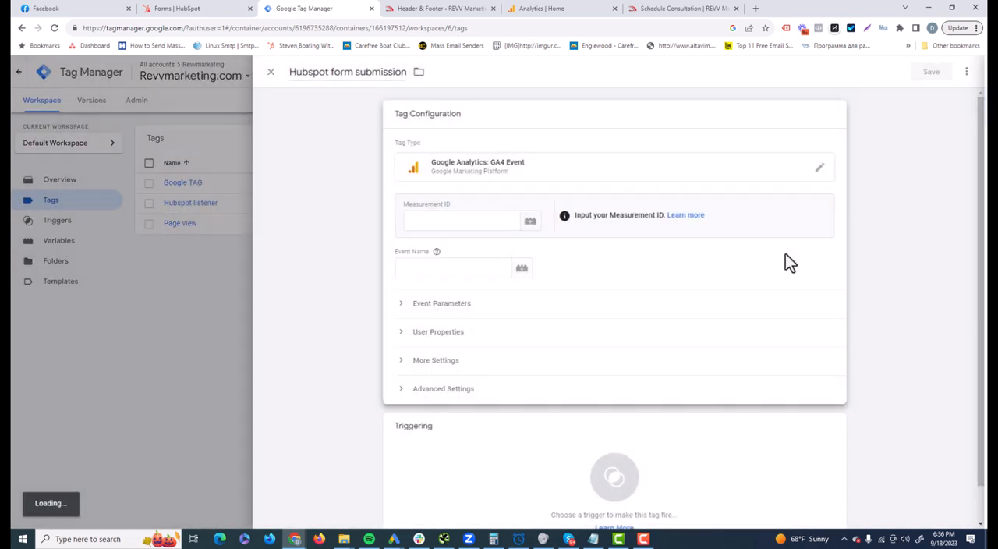
# - Switch to Google Analytics, open the Revvmarketing.com - GA4 web data stream's details and copy its Measurement ID
pyautogui.click(490, 223)
pyautogui.click(561, 8)
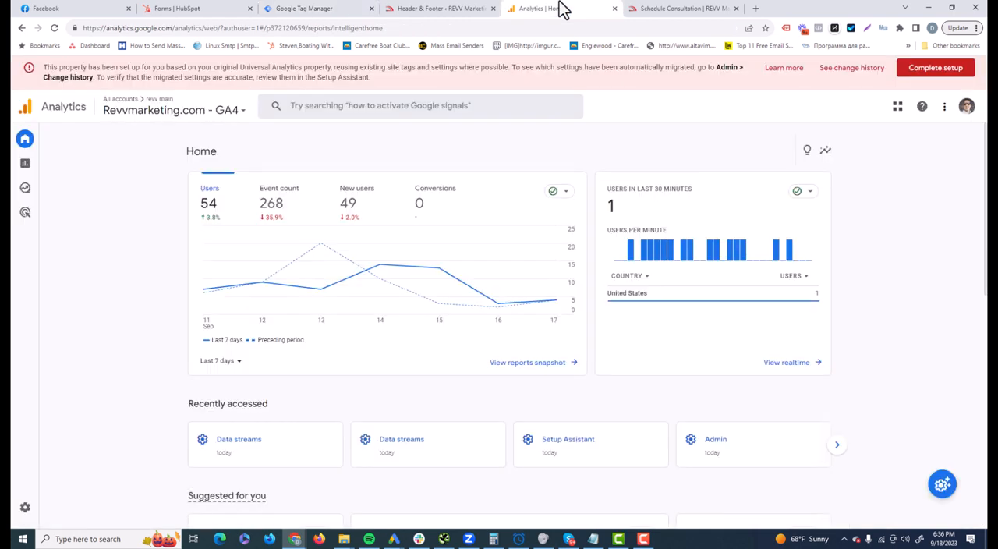
pyautogui.click(25, 508)
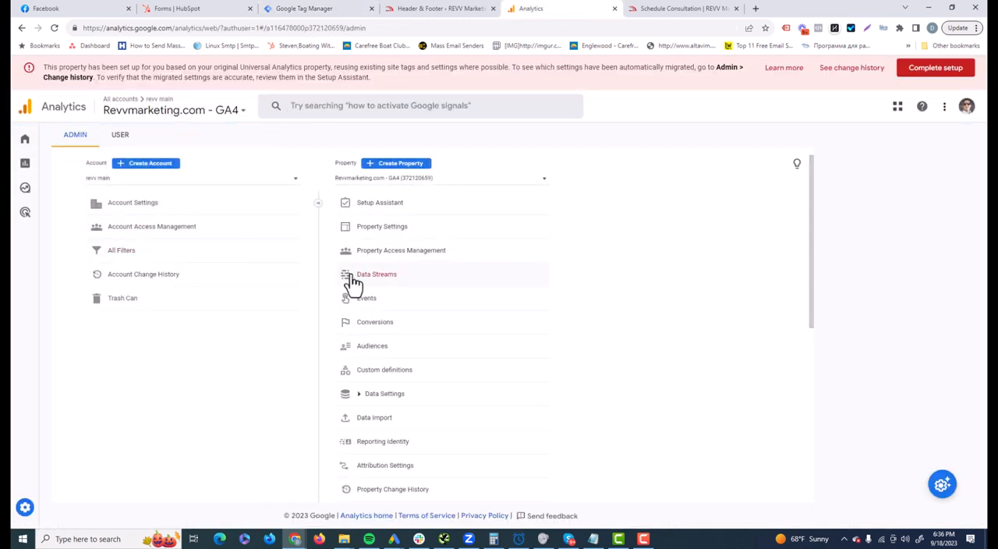
pyautogui.click(353, 277)
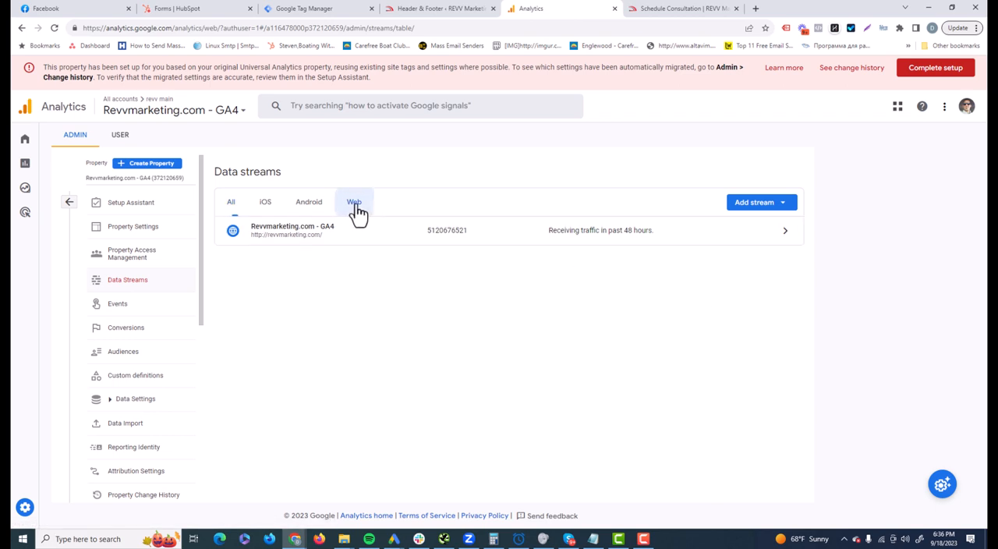
pyautogui.click(354, 204)
pyautogui.click(366, 232)
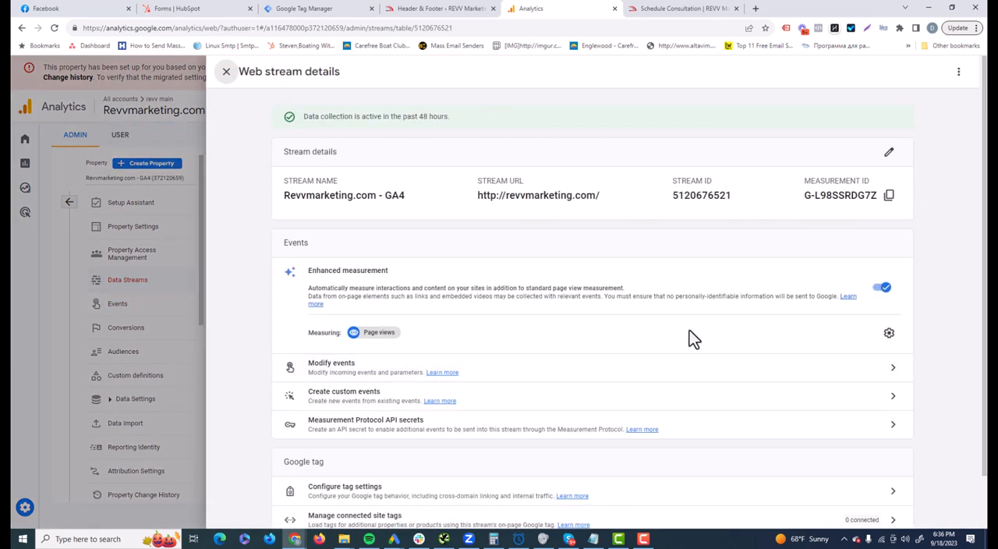
pyautogui.doubleClick(851, 197)
pyautogui.rightClick(865, 205)
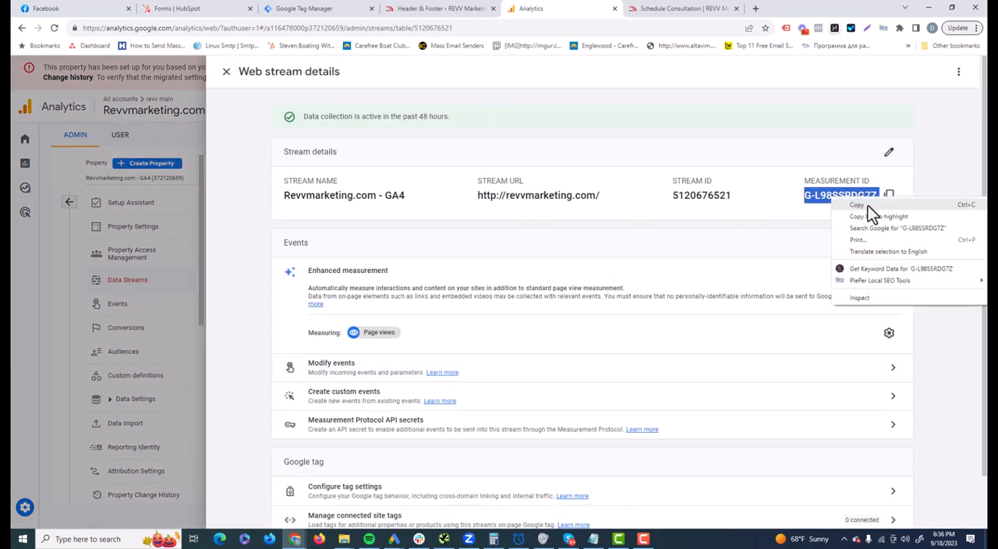
pyautogui.click(881, 216)
# - Paste the copied Measurement ID into the Hubspot form submission tag in Google Tag Manager and expand the event parameters
pyautogui.click(416, 7)
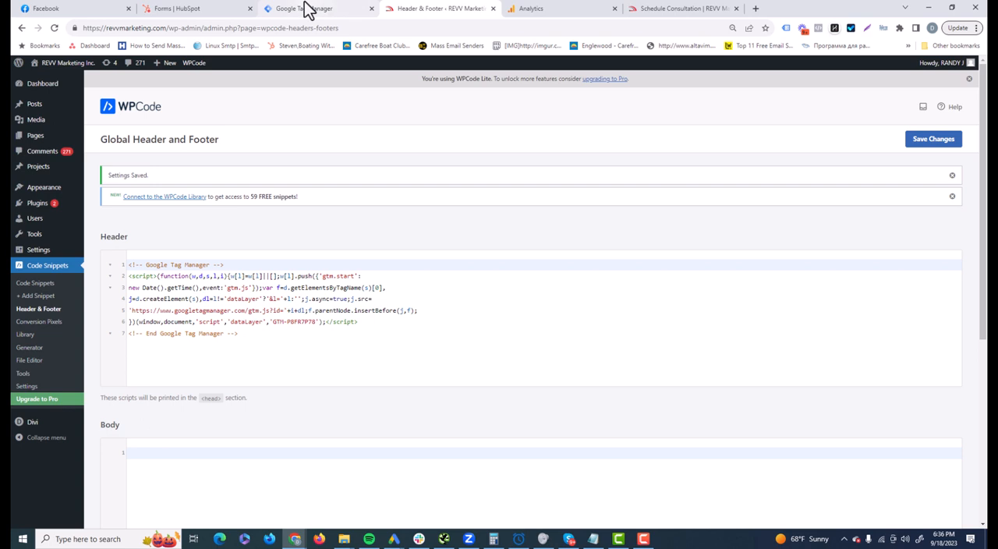
pyautogui.click(324, 11)
pyautogui.hotkey('ctrl', 'v')
pyautogui.click(686, 304)
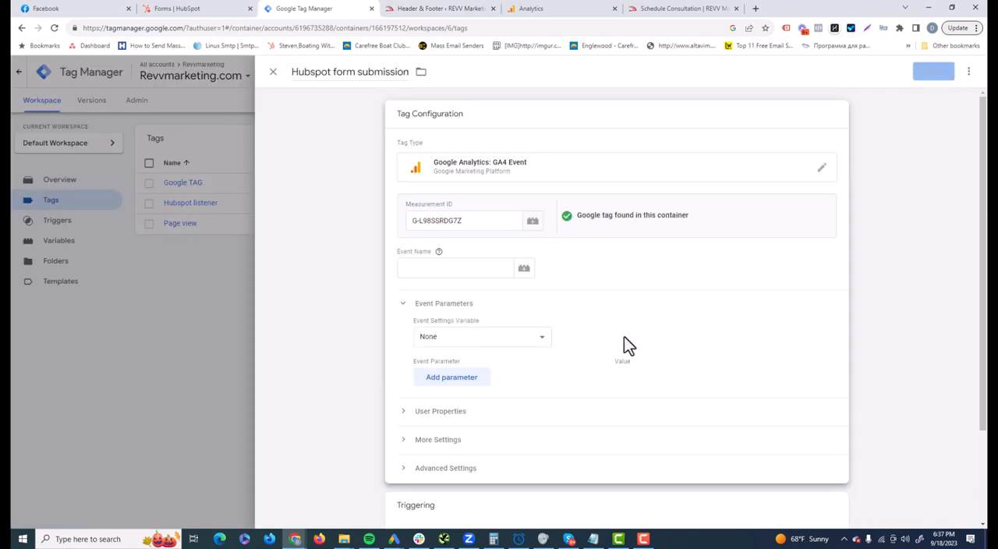
# - Assign the All Pages trigger to the Hubspot form submission tag and try to save it
pyautogui.scroll(-1, 624, 343)
pyautogui.click(623, 446)
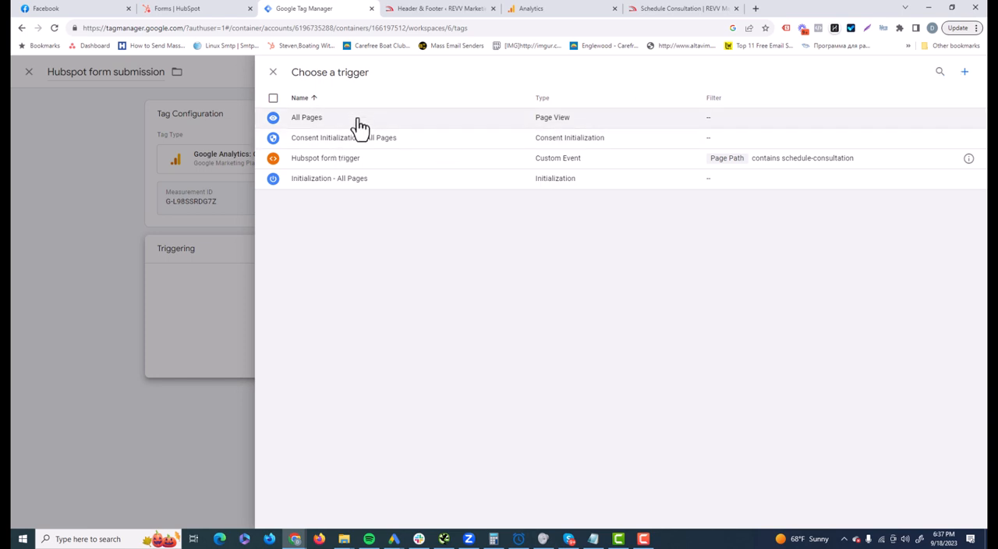
pyautogui.click(341, 121)
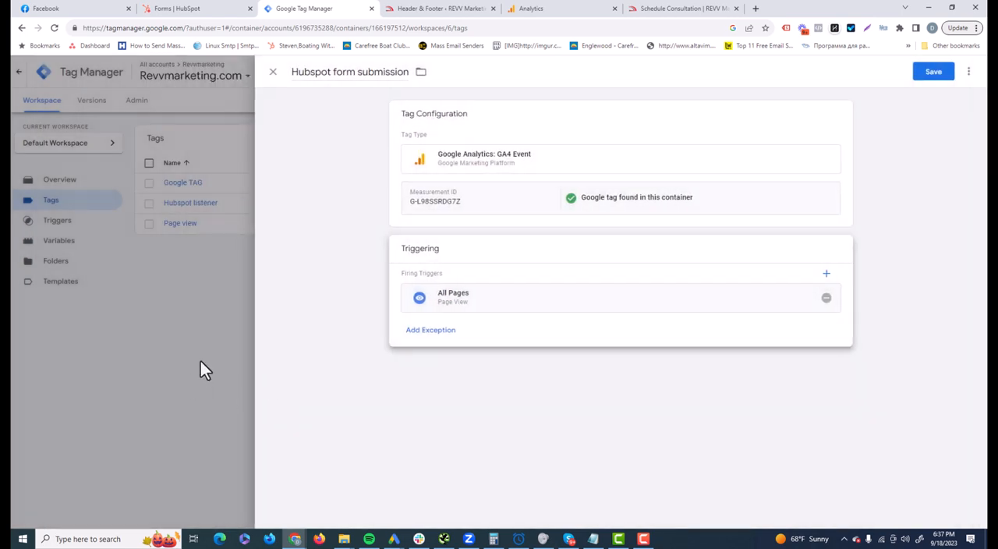
pyautogui.click(933, 72)
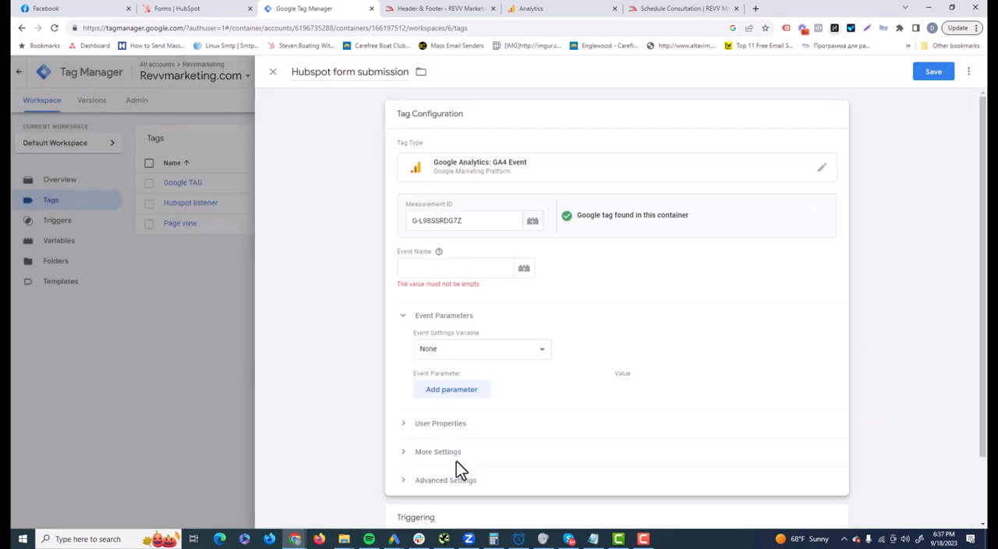
# - Set the tag's event name to web lead, collapse the event parameters and save the tag
pyautogui.click(464, 265)
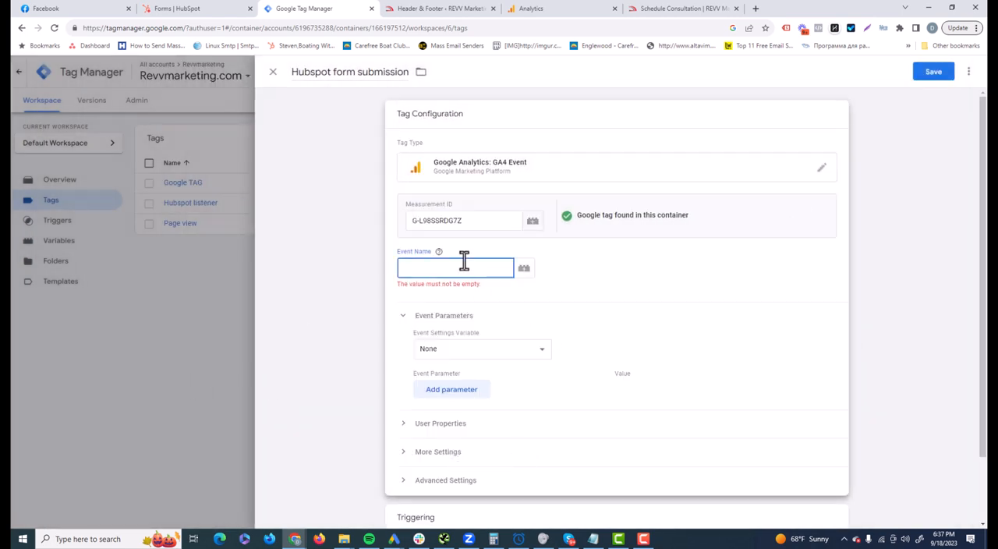
pyautogui.write('web lead')
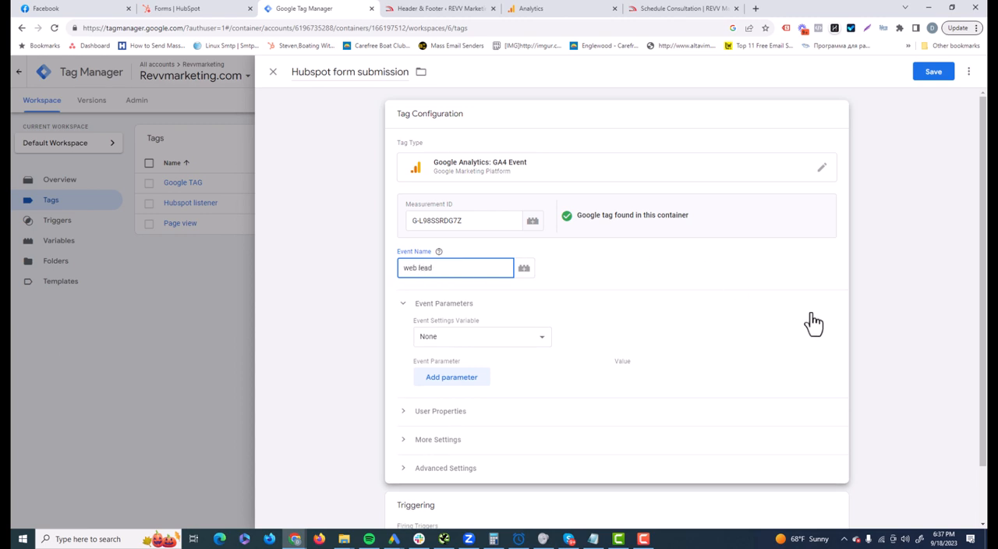
pyautogui.click(814, 322)
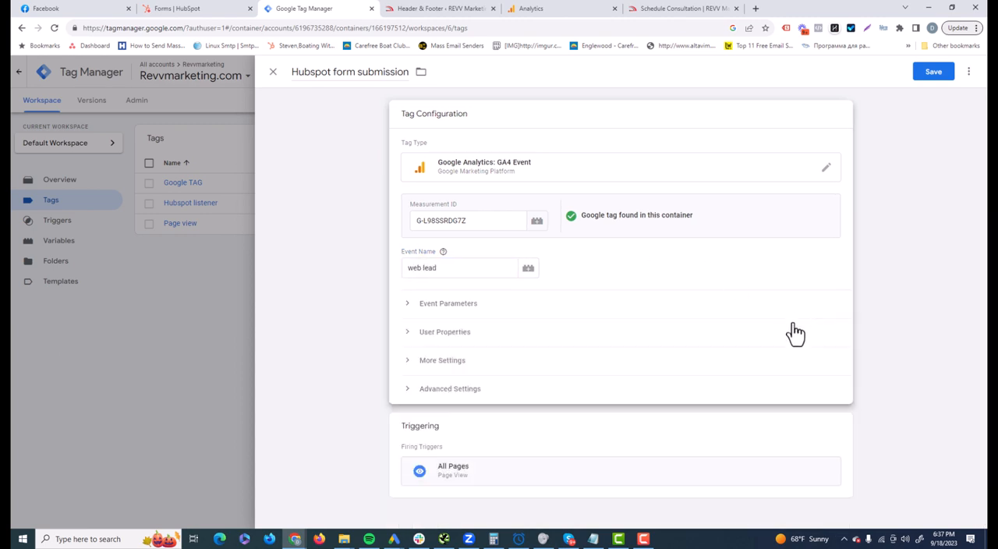
pyautogui.click(933, 70)
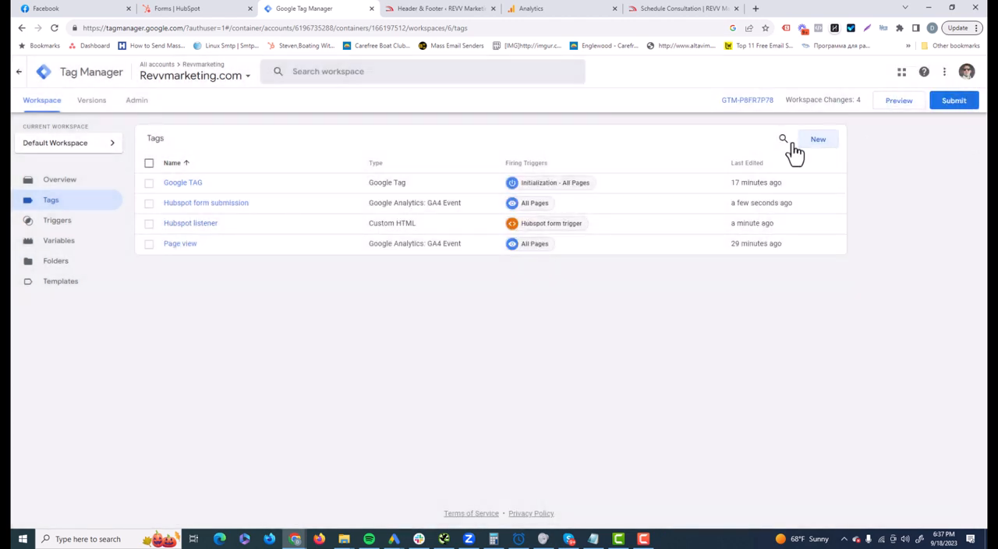
# - Publish the workspace changes to the Live environment without a version name or description, and close the version summary
pyautogui.click(958, 104)
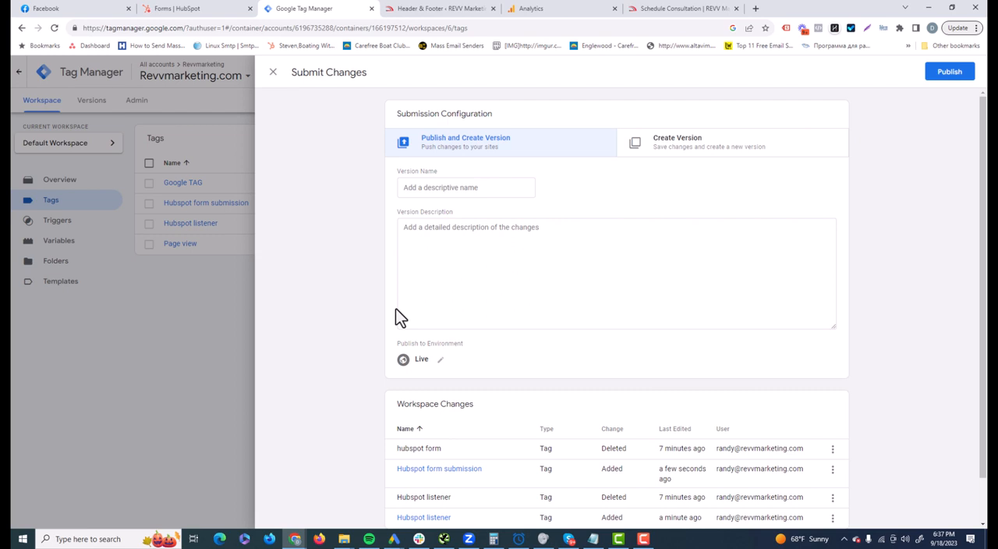
pyautogui.click(950, 71)
pyautogui.click(633, 368)
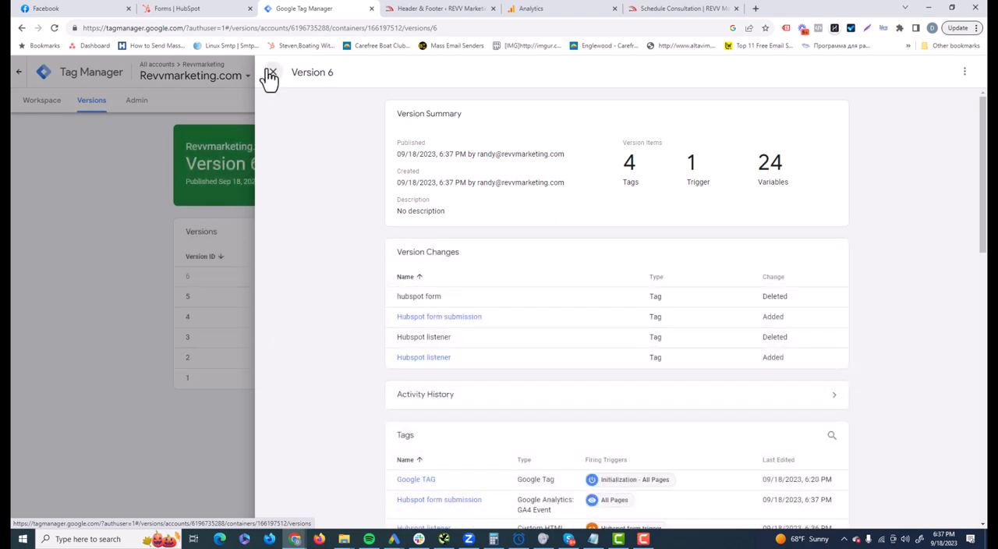
pyautogui.click(271, 73)
# - Copy the full URL of the website's Schedule Consultation page
pyautogui.click(682, 9)
pyautogui.click(224, 29)
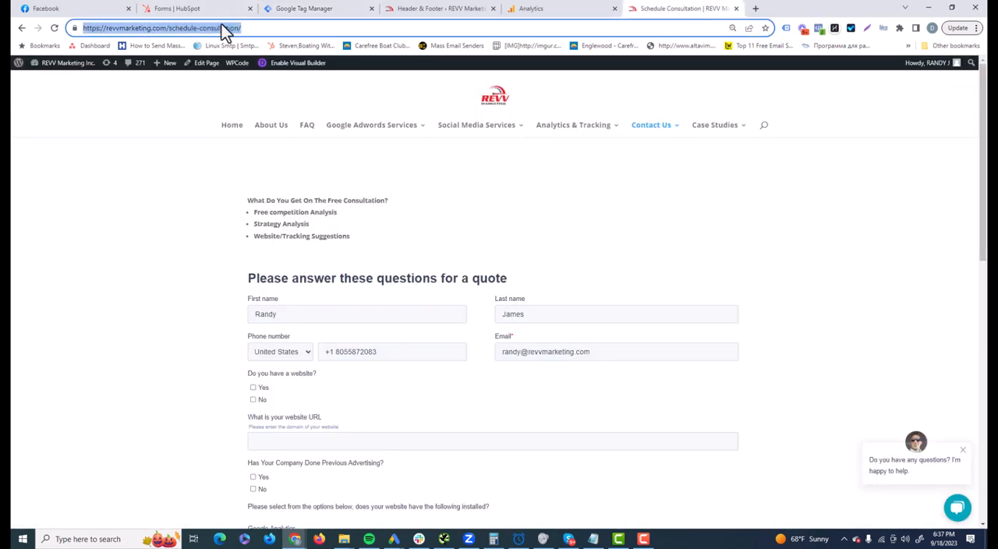
pyautogui.rightClick(225, 28)
pyautogui.click(251, 89)
# - Return to the Google Tag Manager workspace and start preview mode for the container
pyautogui.click(546, 8)
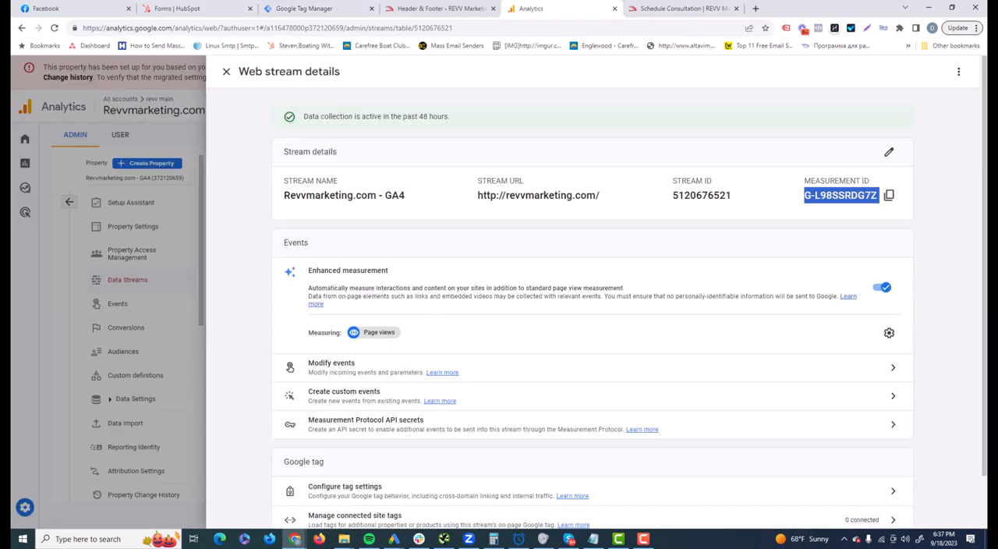
pyautogui.click(370, 7)
pyautogui.click(59, 102)
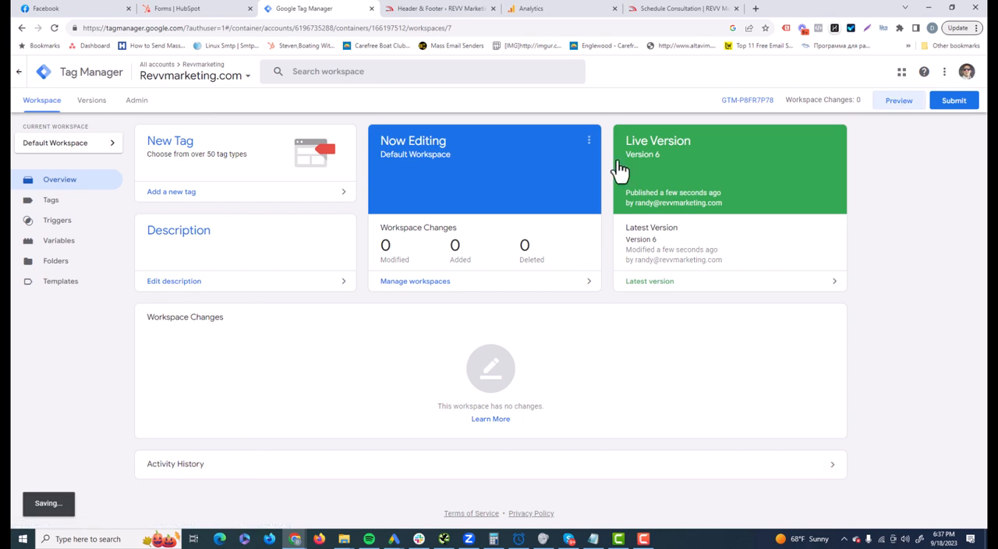
pyautogui.click(899, 100)
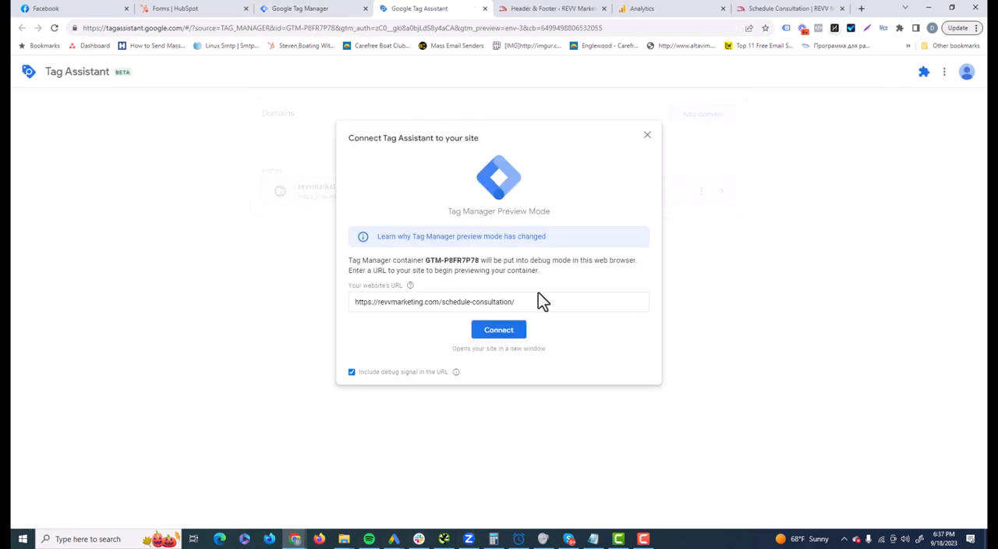
# - Connect Tag Assistant to the Schedule Consultation page and submit the prefilled consultation form as a test
pyautogui.click(507, 333)
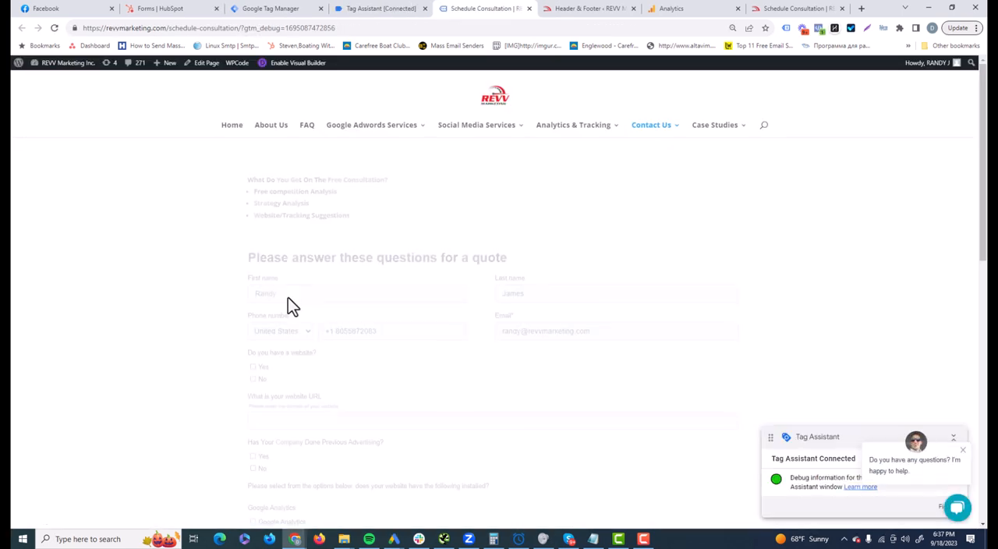
pyautogui.scroll(-6, 232, 356)
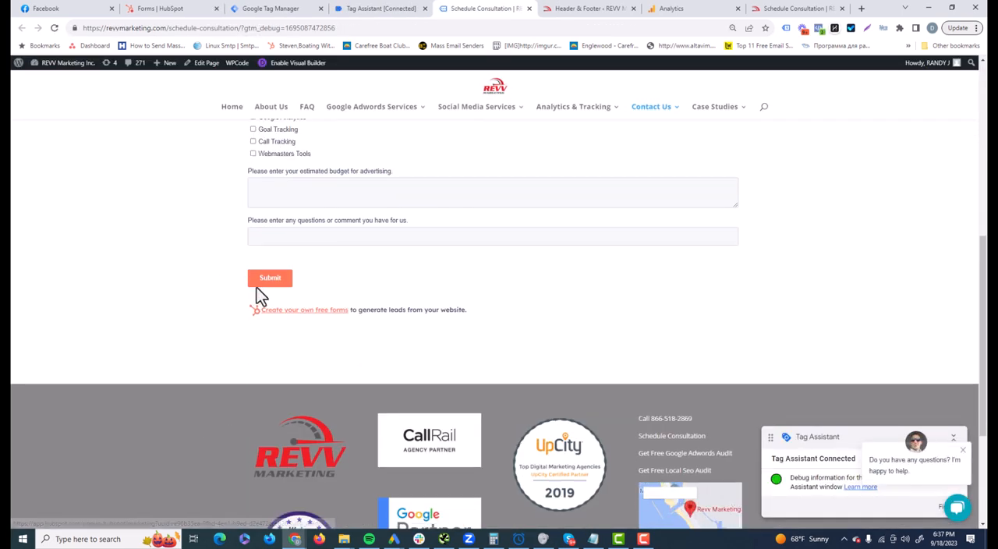
pyautogui.click(270, 277)
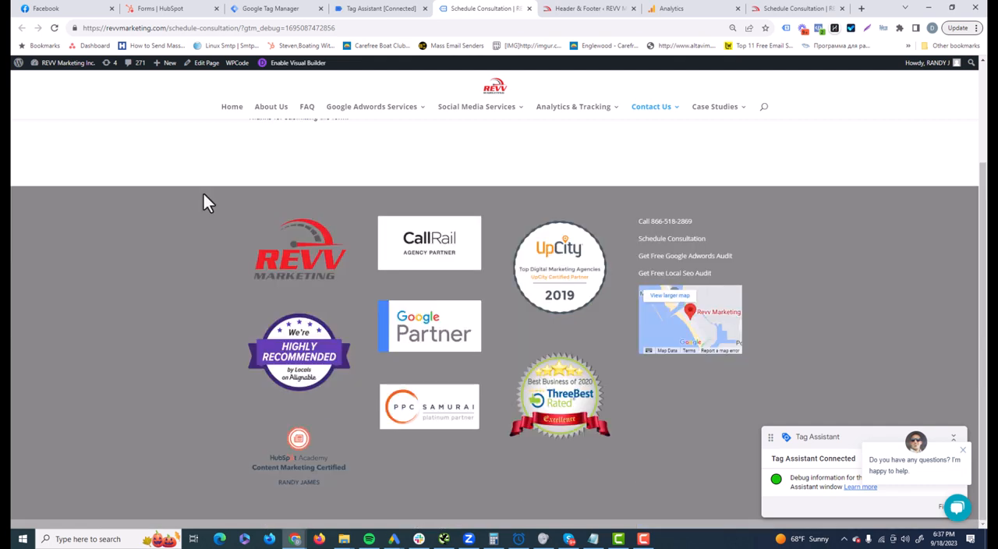
# - Return to Tag Assistant, dismiss the connection notice and check whether the Hubspot form submission tag fired
pyautogui.click(375, 7)
pyautogui.click(499, 250)
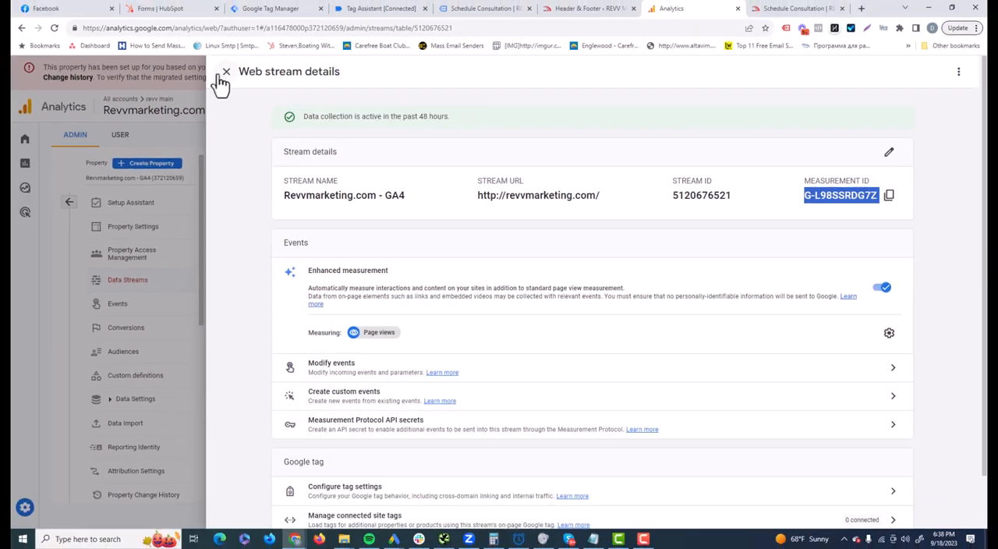
# - Switch to Google Analytics, open the GA4 property's DebugView and inspect the parameters of the web lead event
pyautogui.click(223, 82)
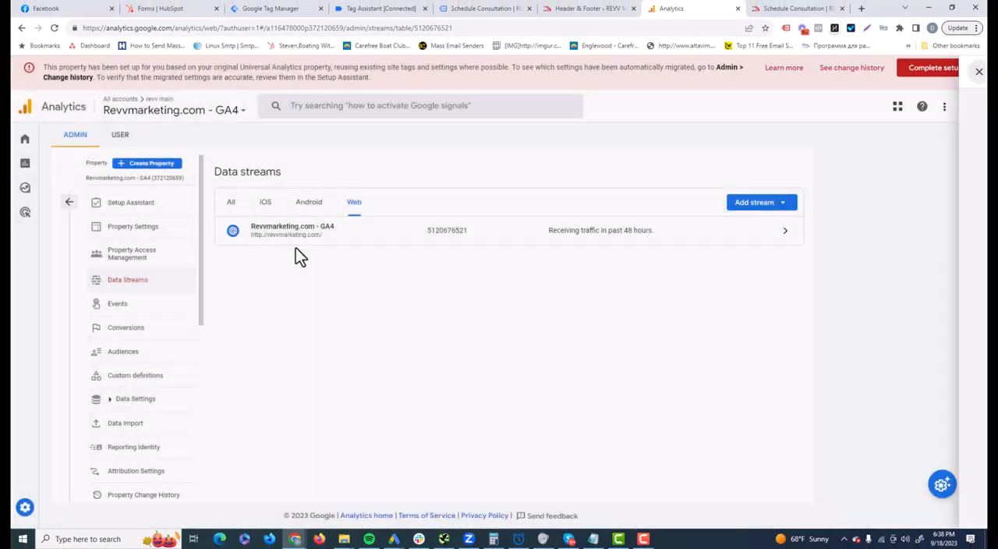
pyautogui.scroll(-3, 148, 405)
pyautogui.click(128, 391)
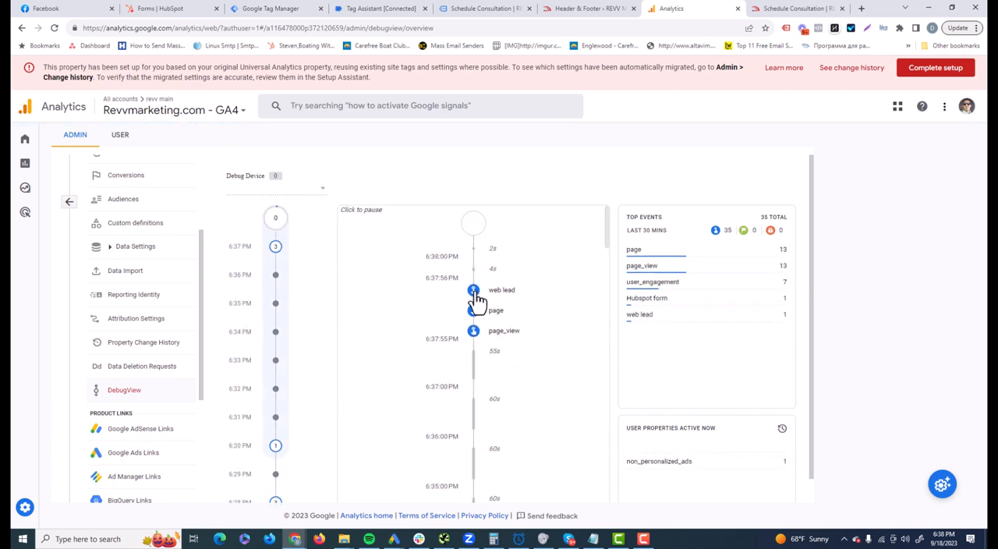
pyautogui.click(474, 293)
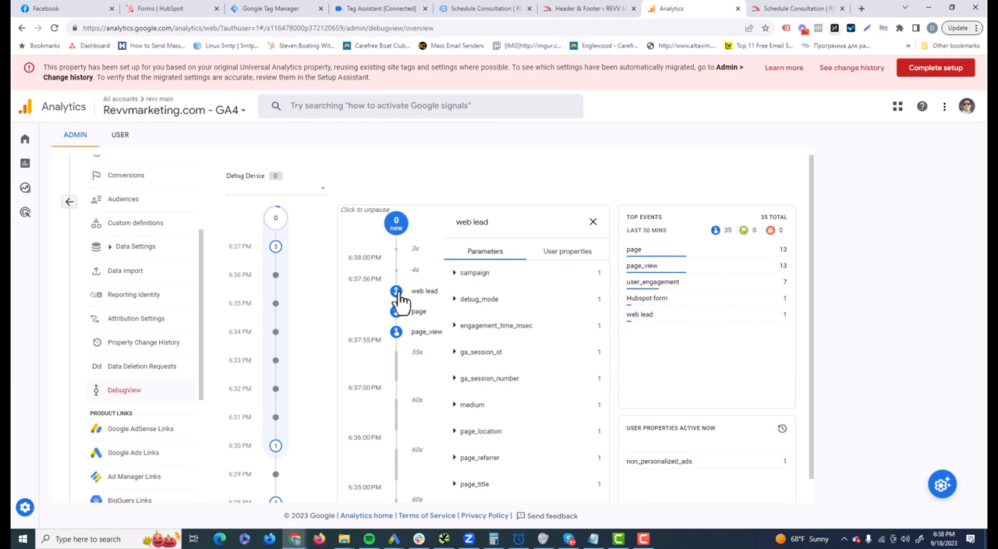